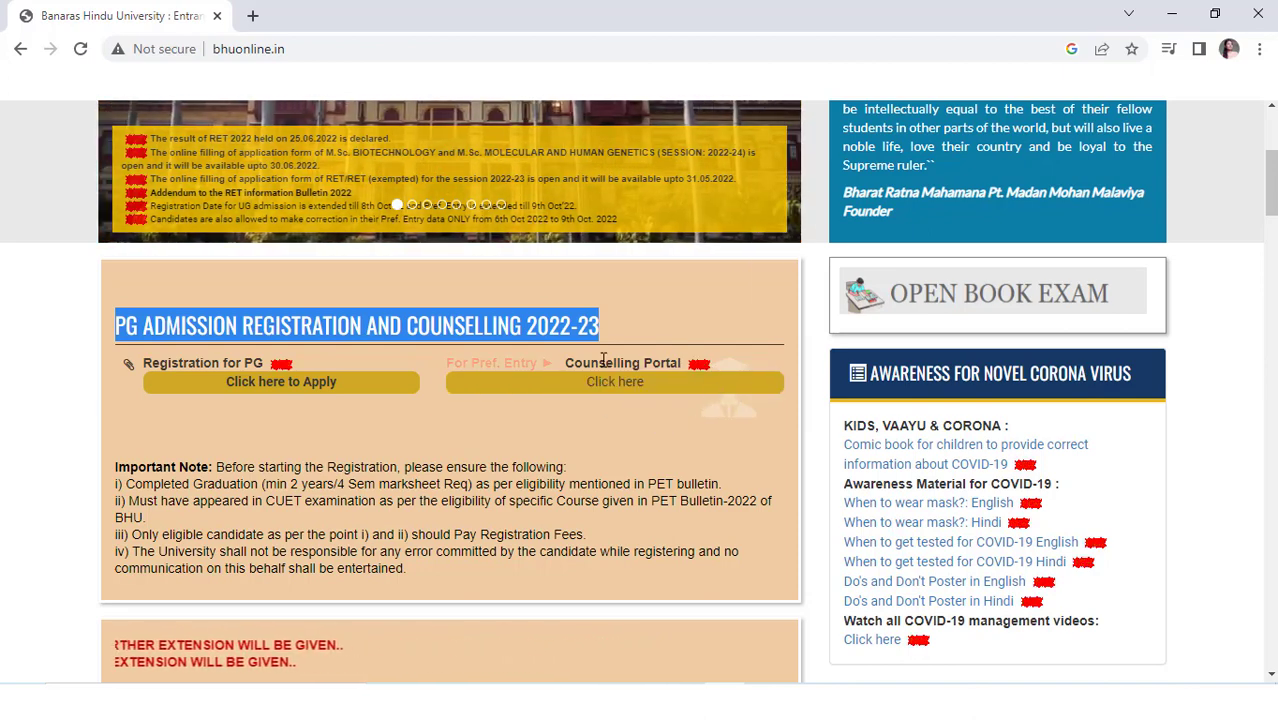
Step: Open the Counselling Portal from the PG admission section and look over its committee and student login sections
click(622, 389)
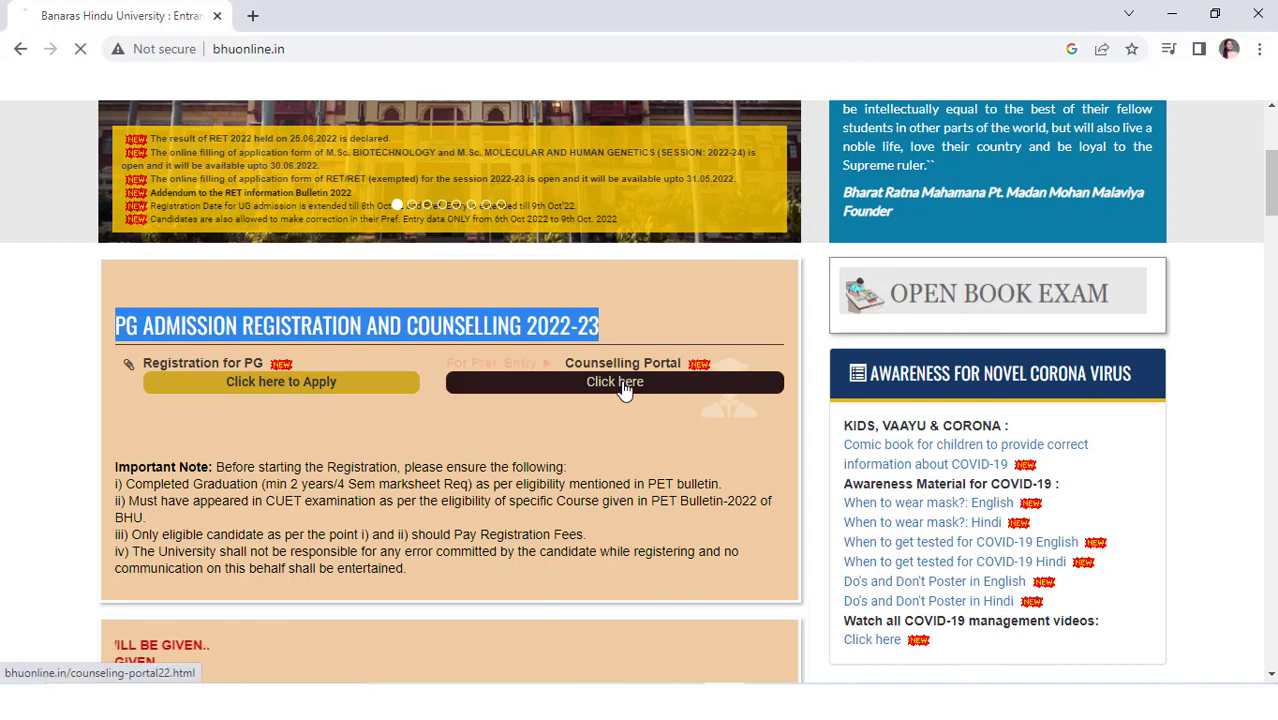
scroll(884, 485, down, 2)
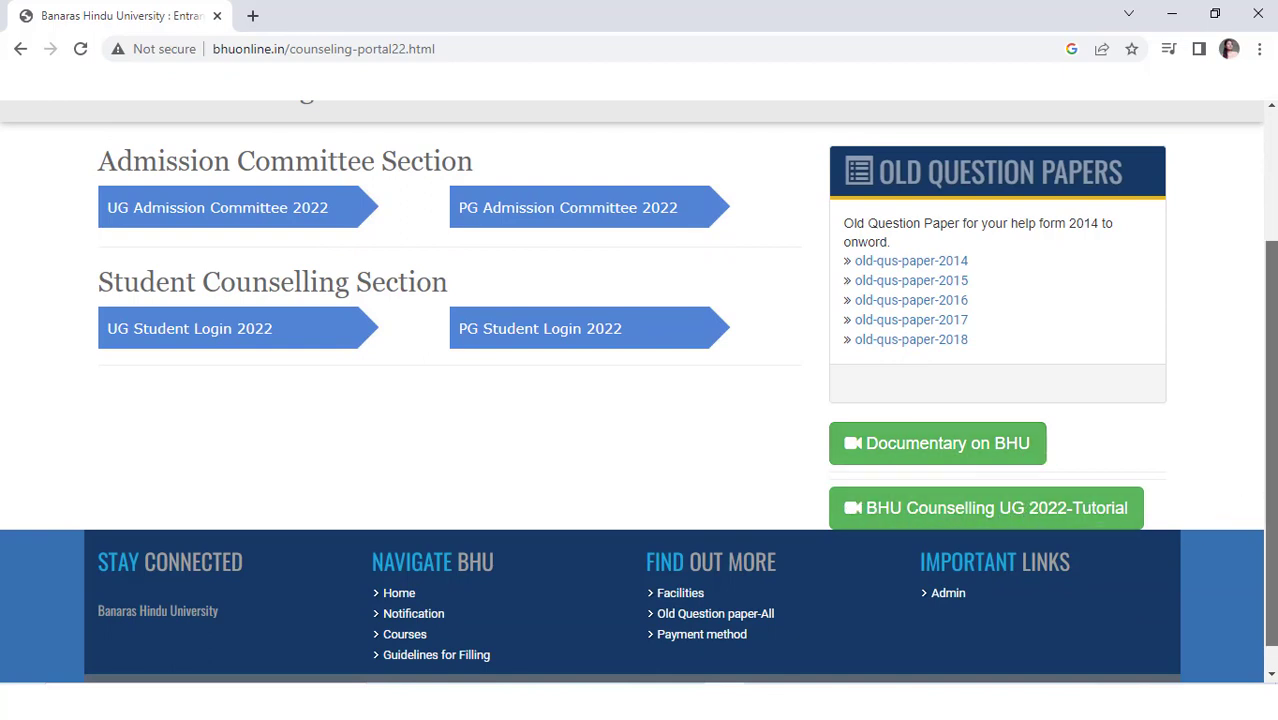
scroll(1273, 497, up, 1)
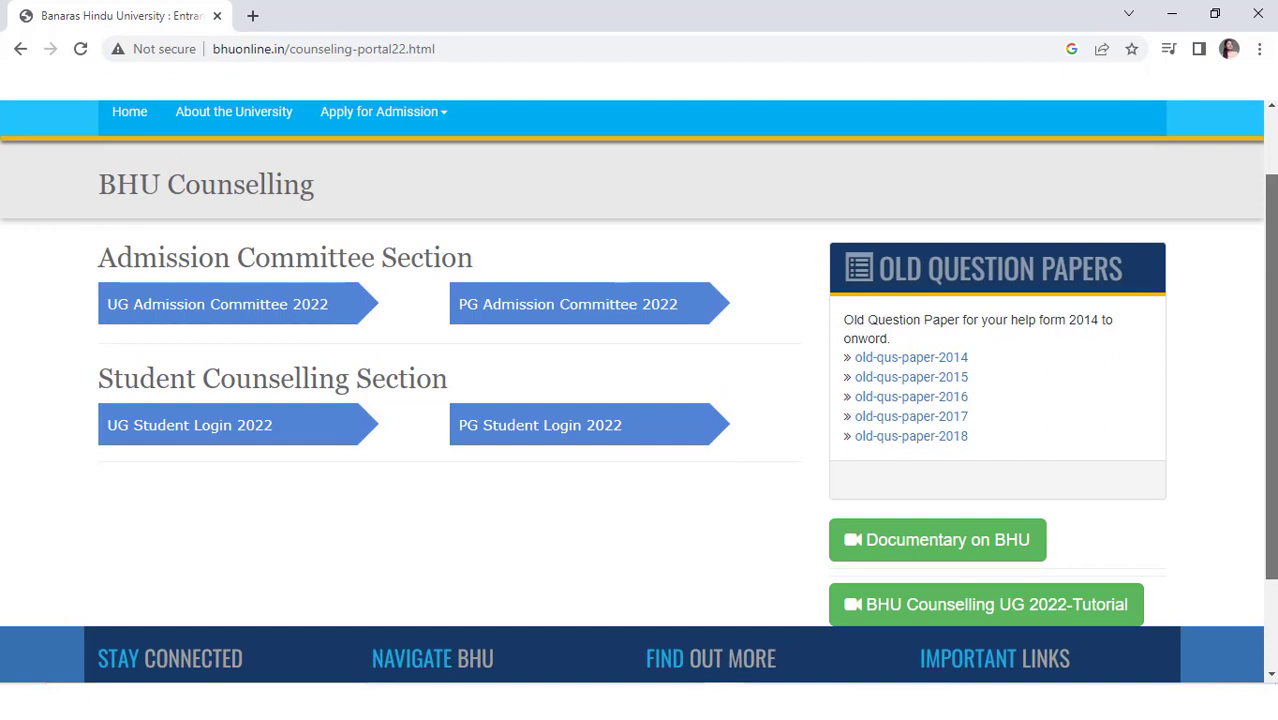
scroll(1273, 497, down, 1)
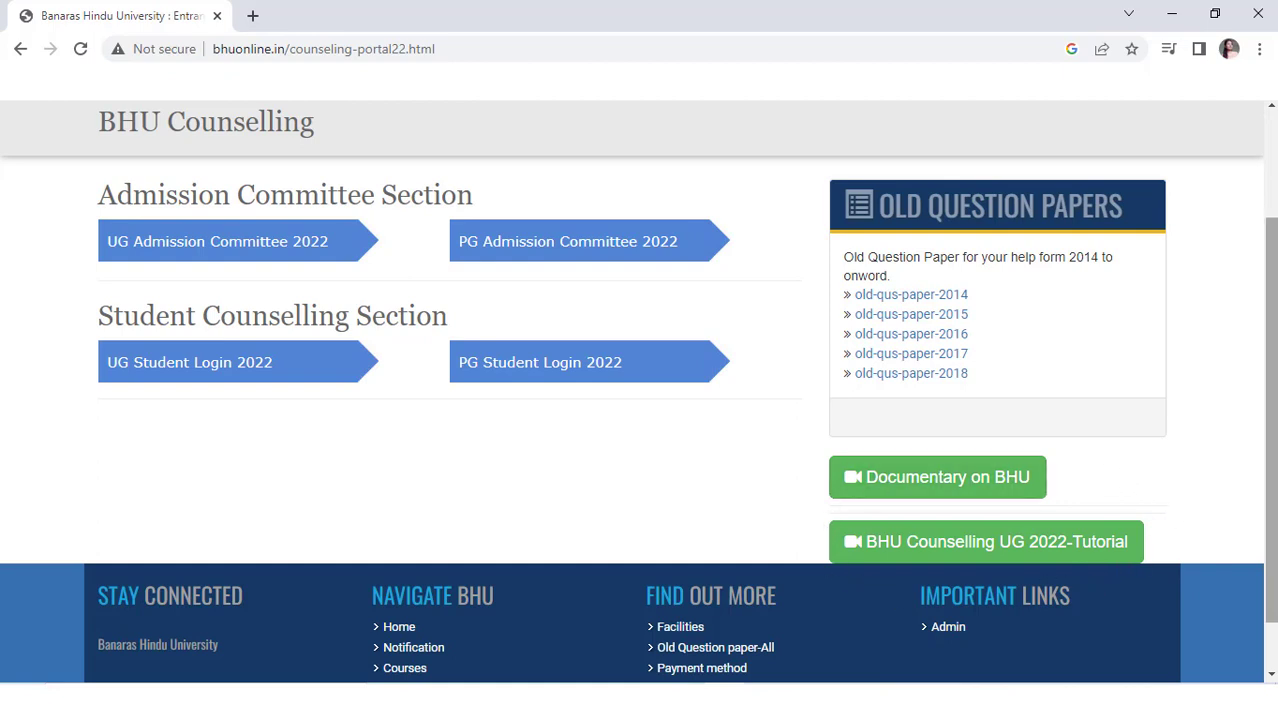
scroll(1199, 497, up, 3)
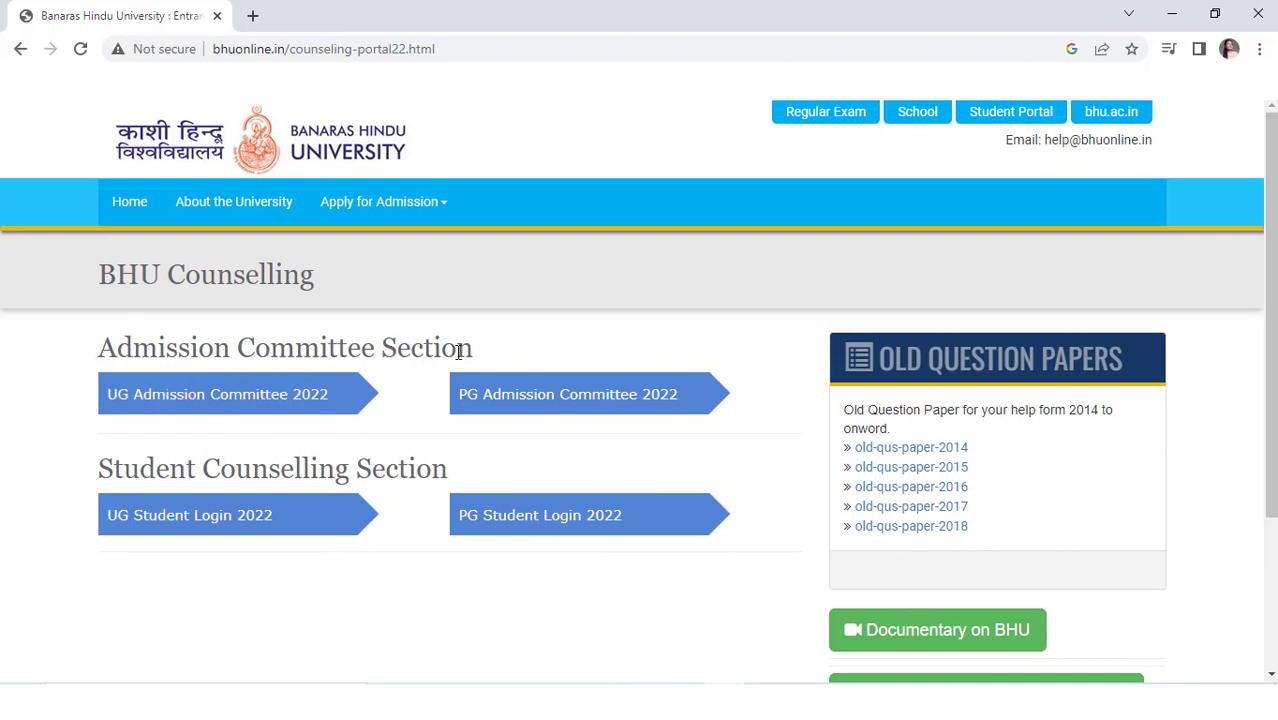
Step: Open PG Student Login 2022 from the Student Counselling Section
drag(475, 350, 424, 350)
drag(270, 349, 52, 351)
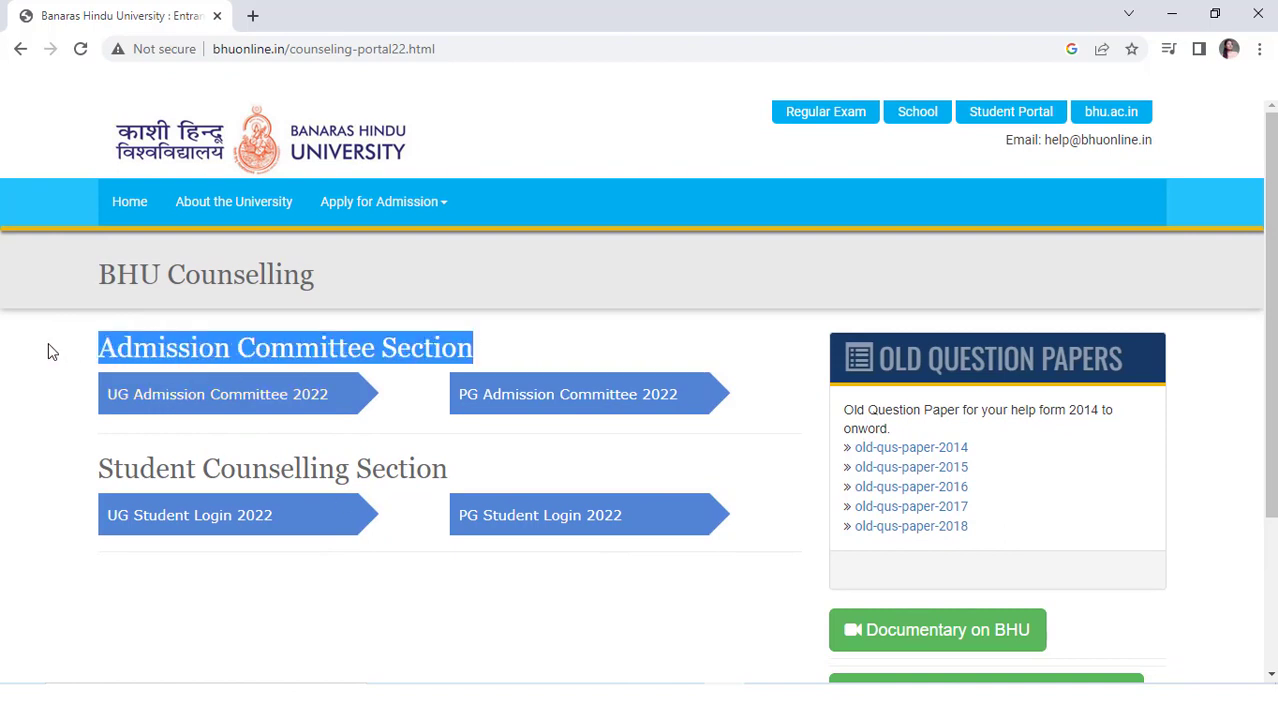
drag(449, 478, 80, 461)
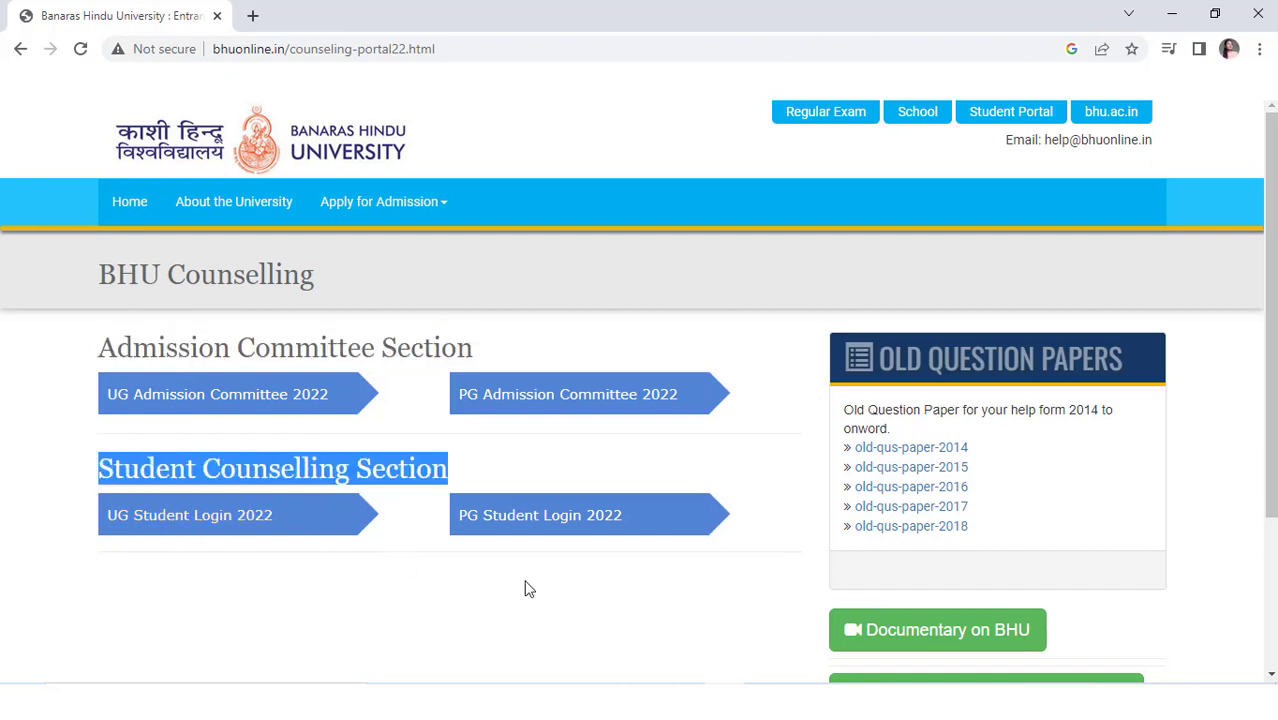
click(526, 528)
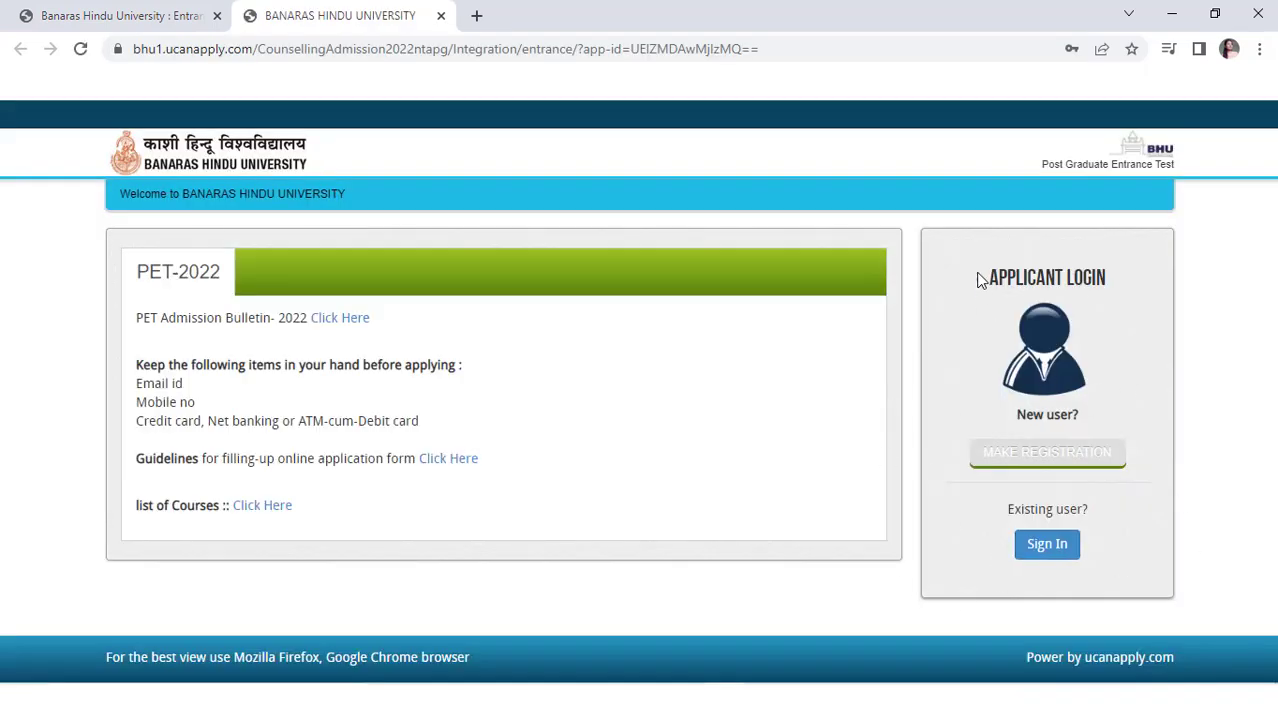
Step: Open the existing-applicant sign-in form and locate its Application No and Password fields
drag(978, 280, 1117, 286)
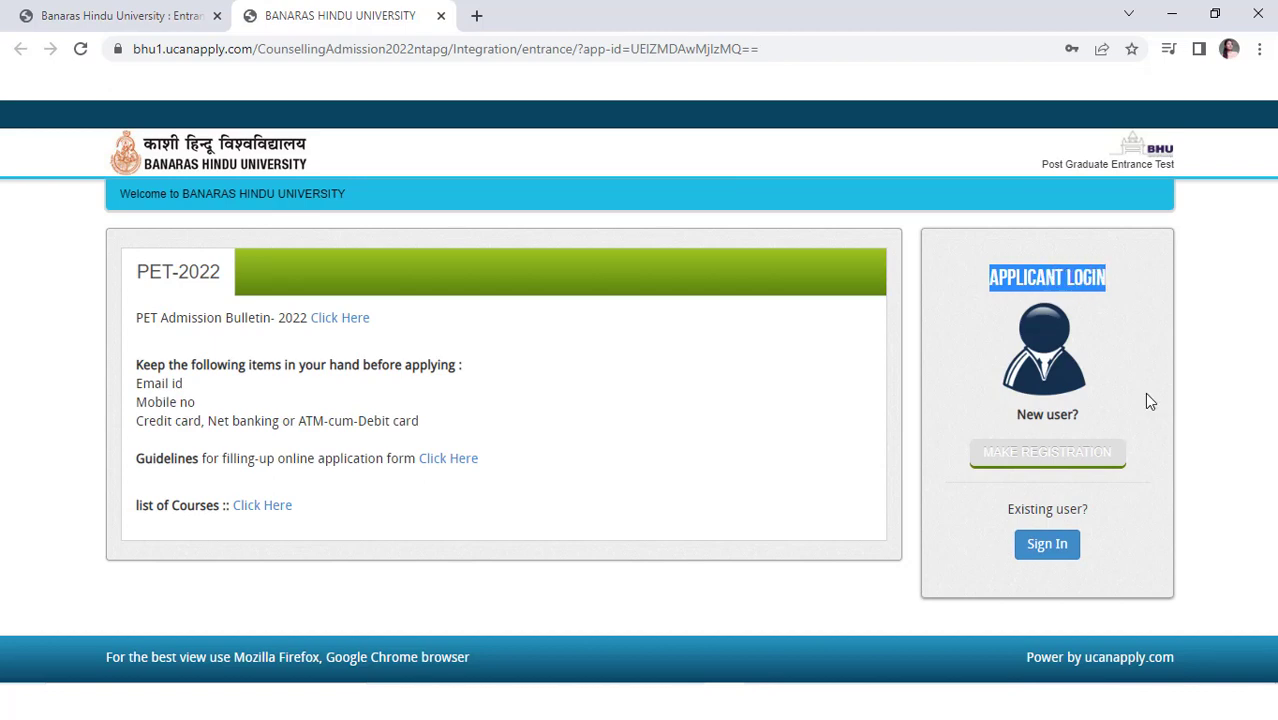
click(1047, 545)
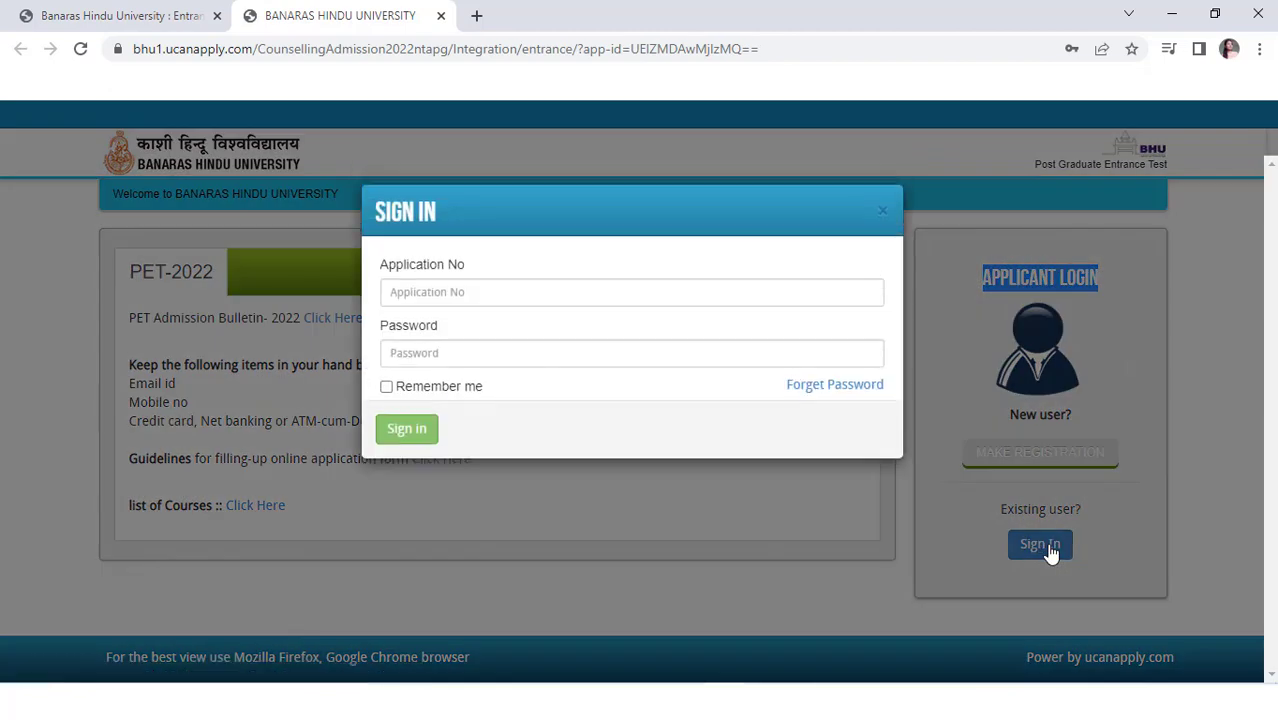
drag(465, 267, 380, 265)
drag(451, 330, 385, 333)
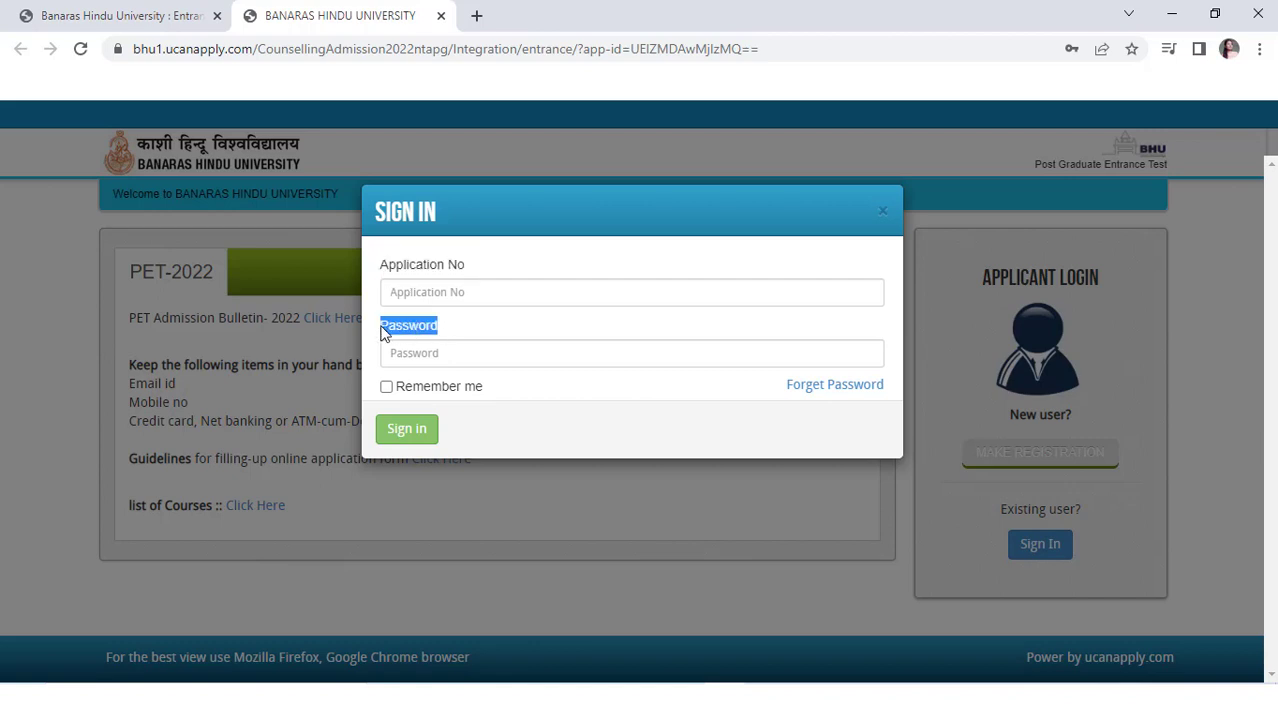
drag(465, 266, 383, 270)
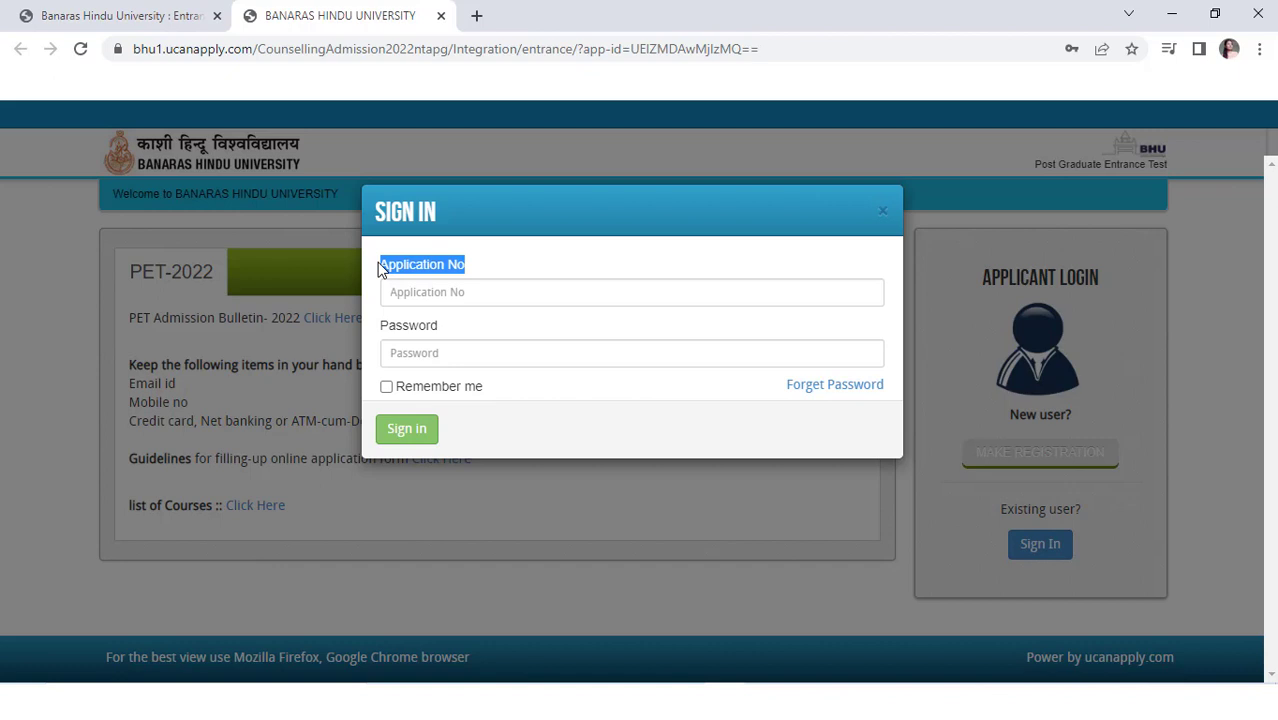
drag(449, 329, 383, 333)
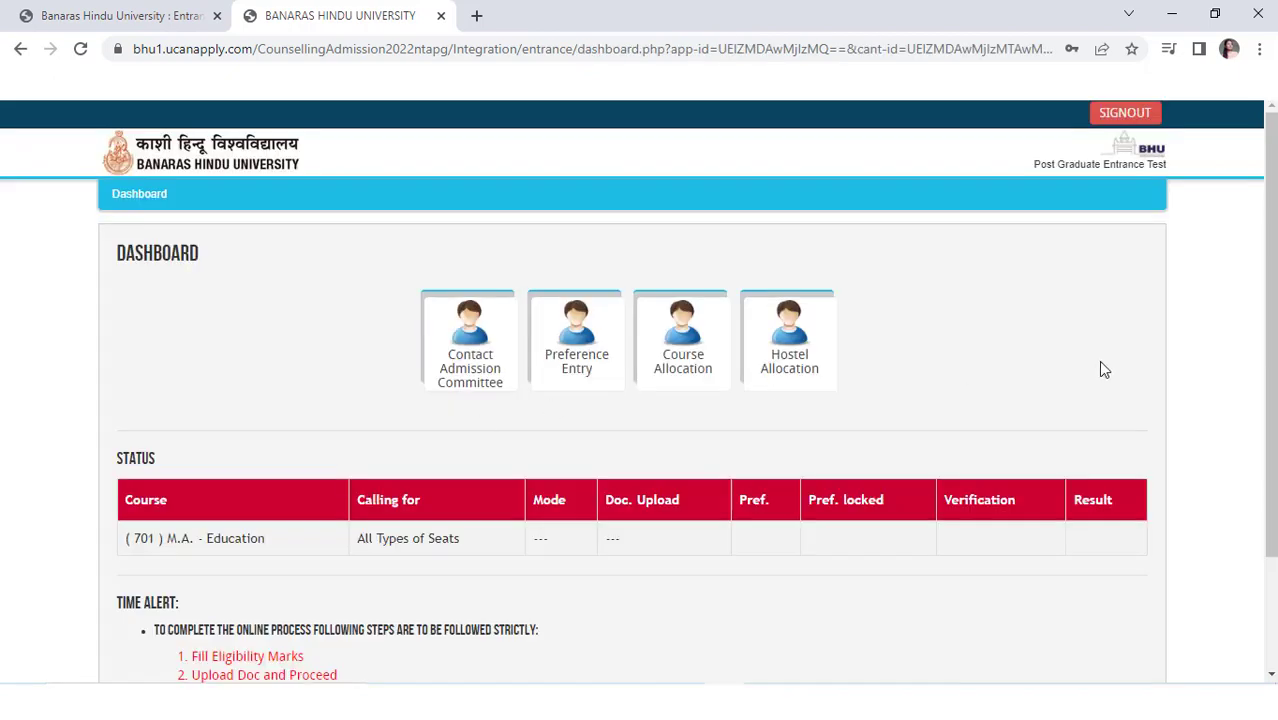
Step: Examine the dashboard's course status table and the Time Alert list of required online process steps
scroll(640, 400, down, 3)
scroll(640, 400, up, 2)
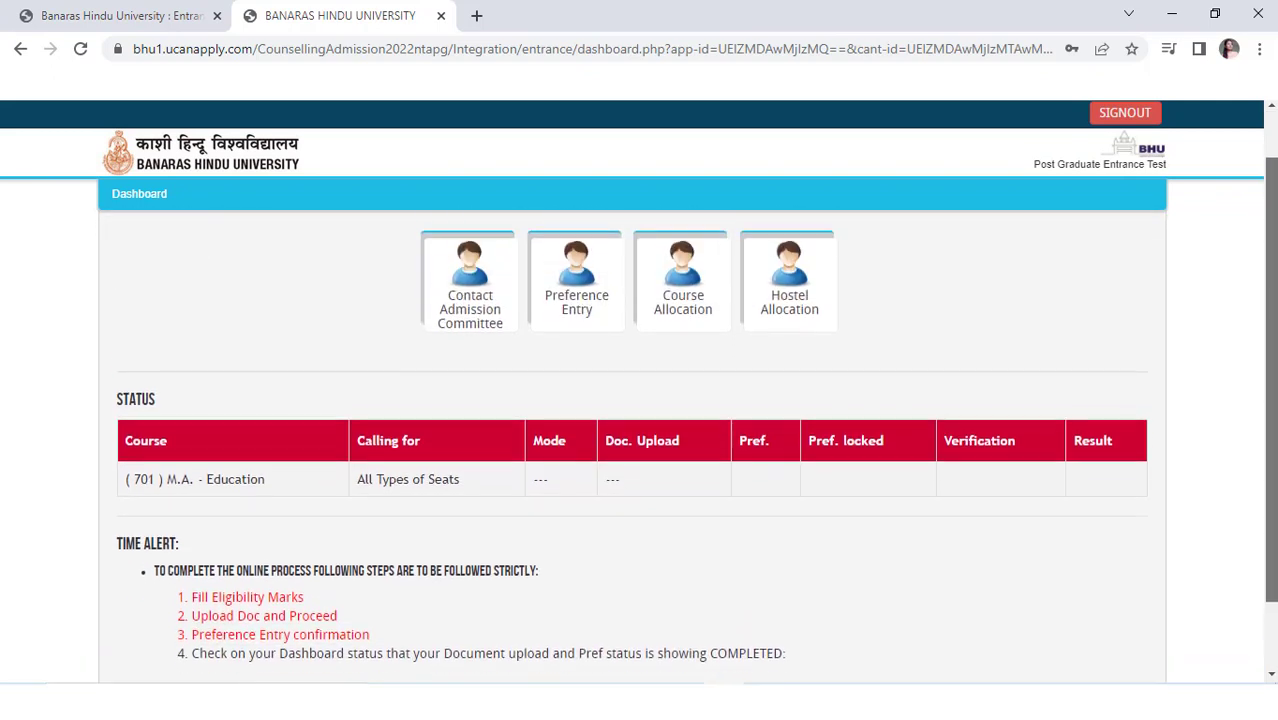
scroll(394, 428, down, 2)
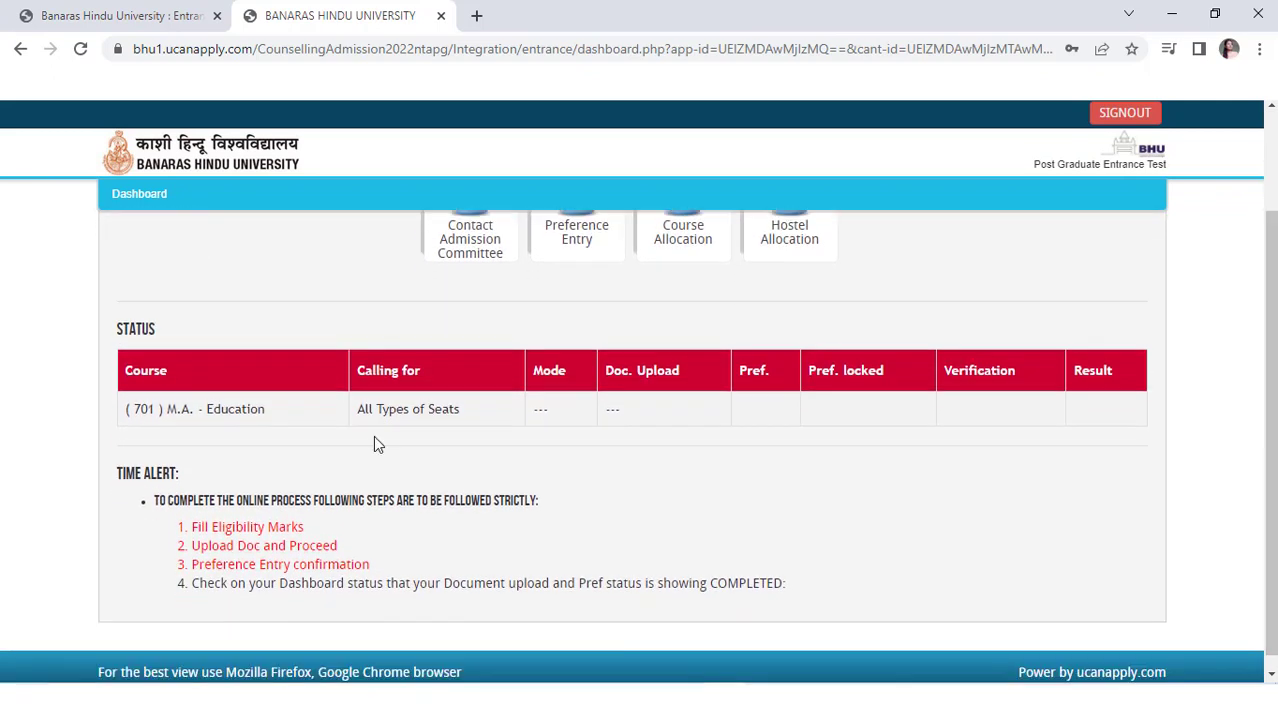
triple_click(147, 474)
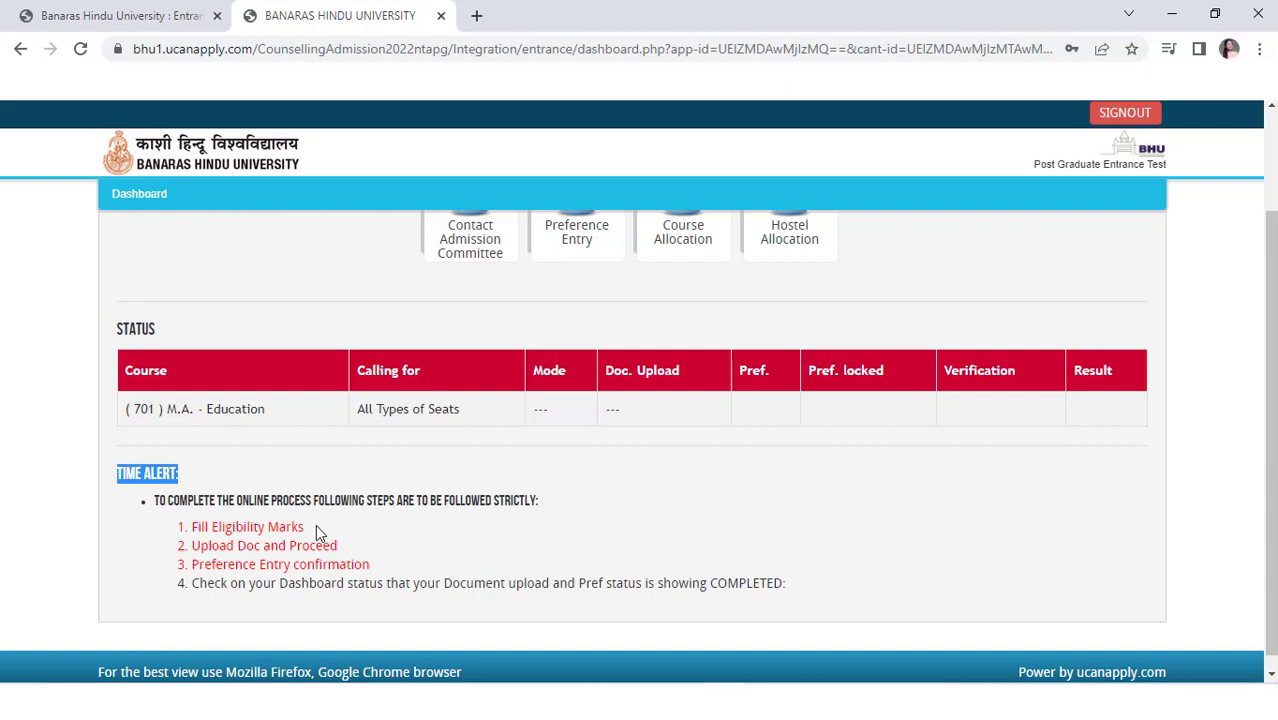
drag(316, 527, 193, 531)
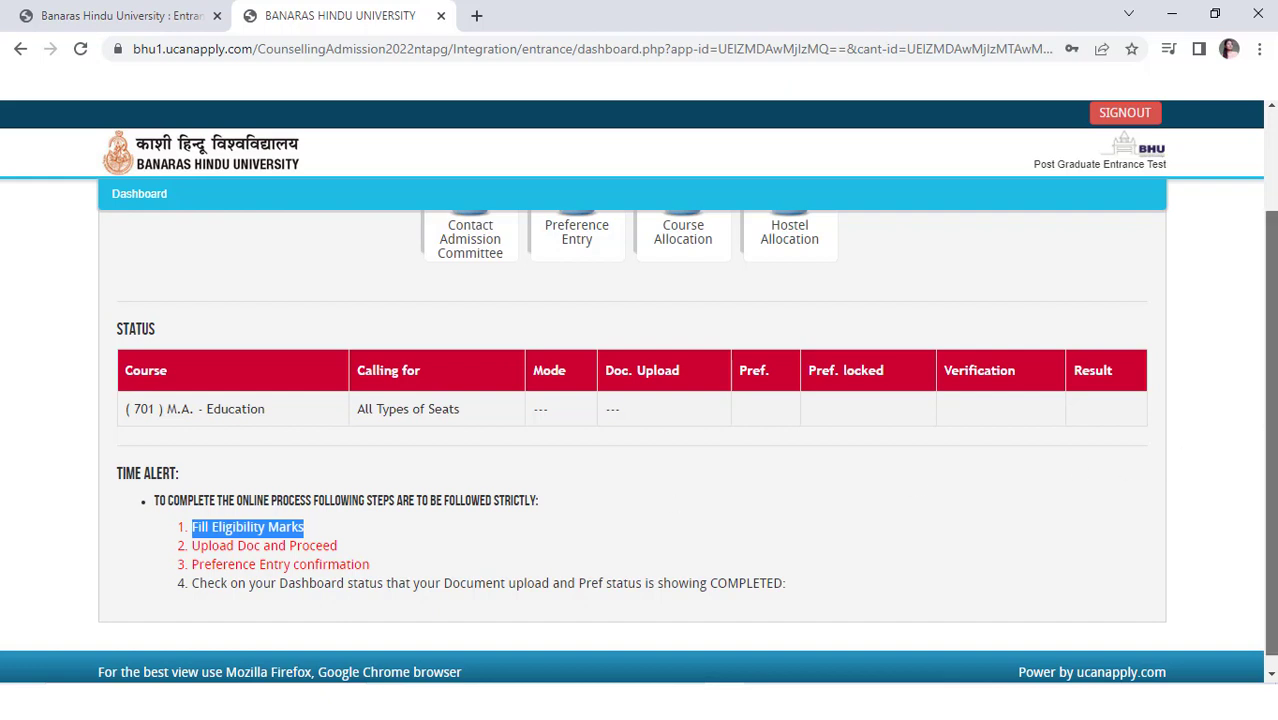
scroll(1270, 400, up, 1)
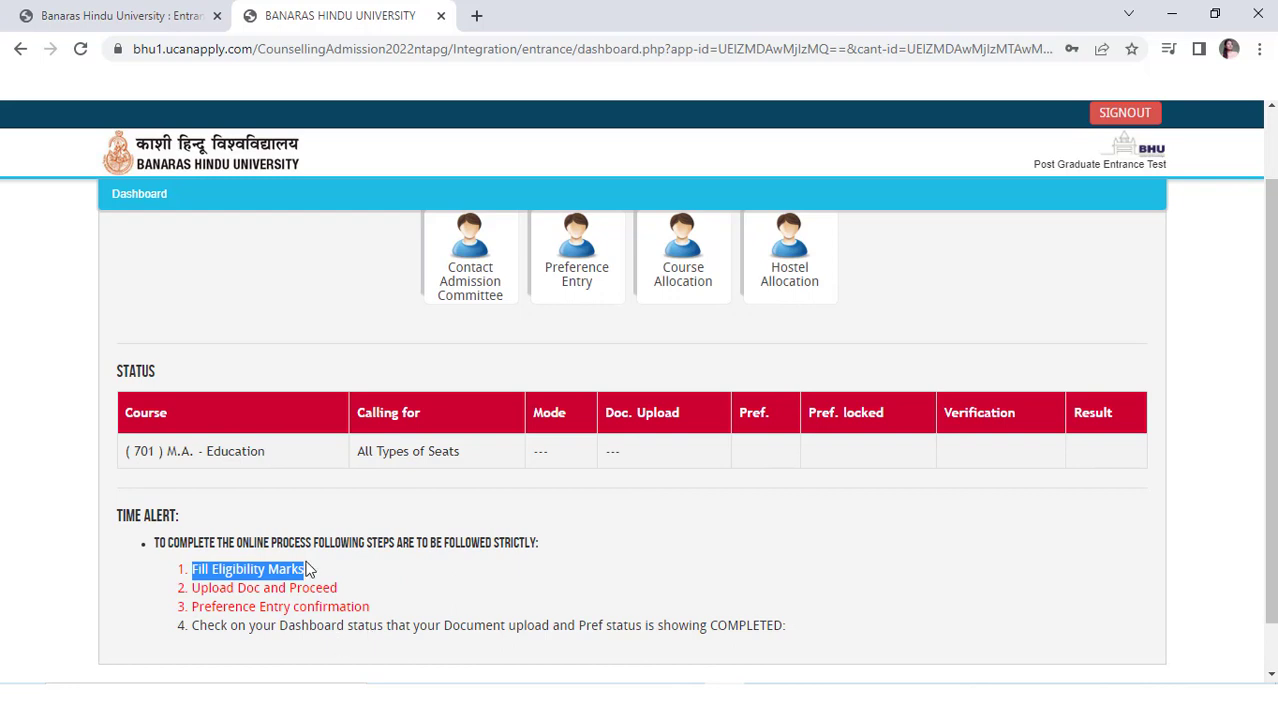
mouse_move(279, 580)
mouse_down()
mouse_move(131, 562)
mouse_move(300, 572)
mouse_up()
drag(340, 588, 155, 601)
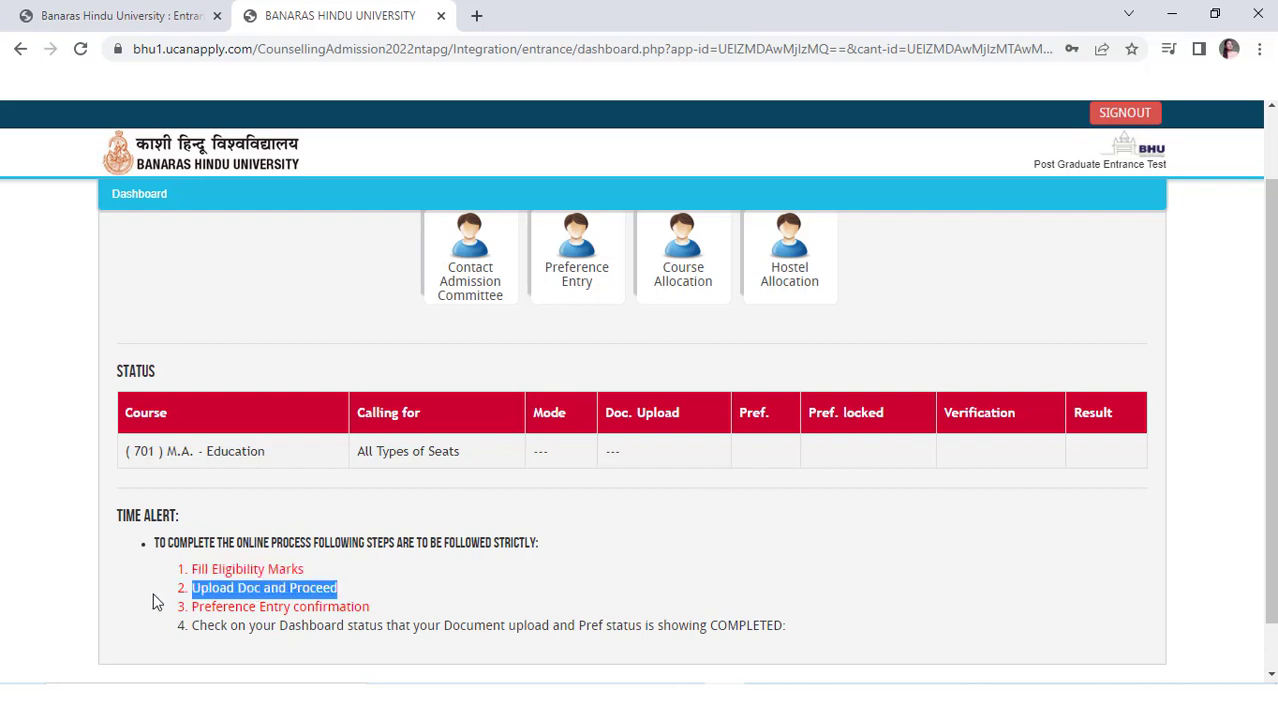
drag(387, 614, 157, 615)
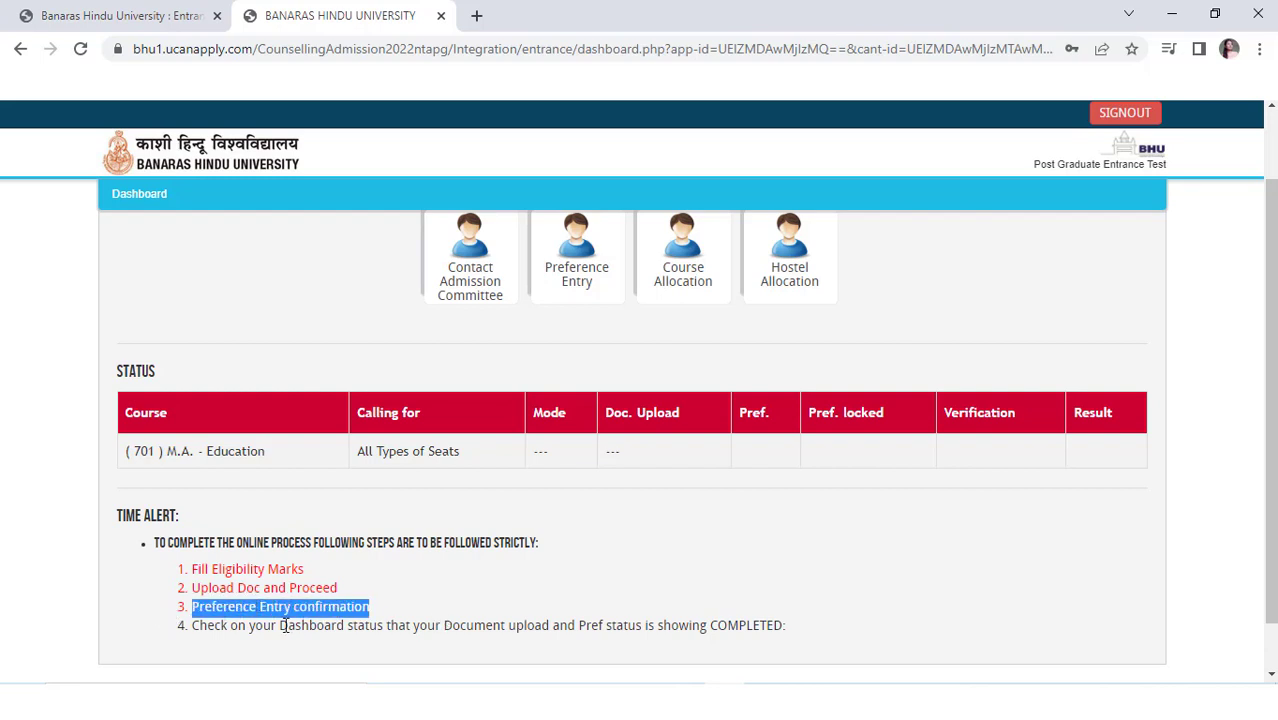
drag(237, 629, 779, 629)
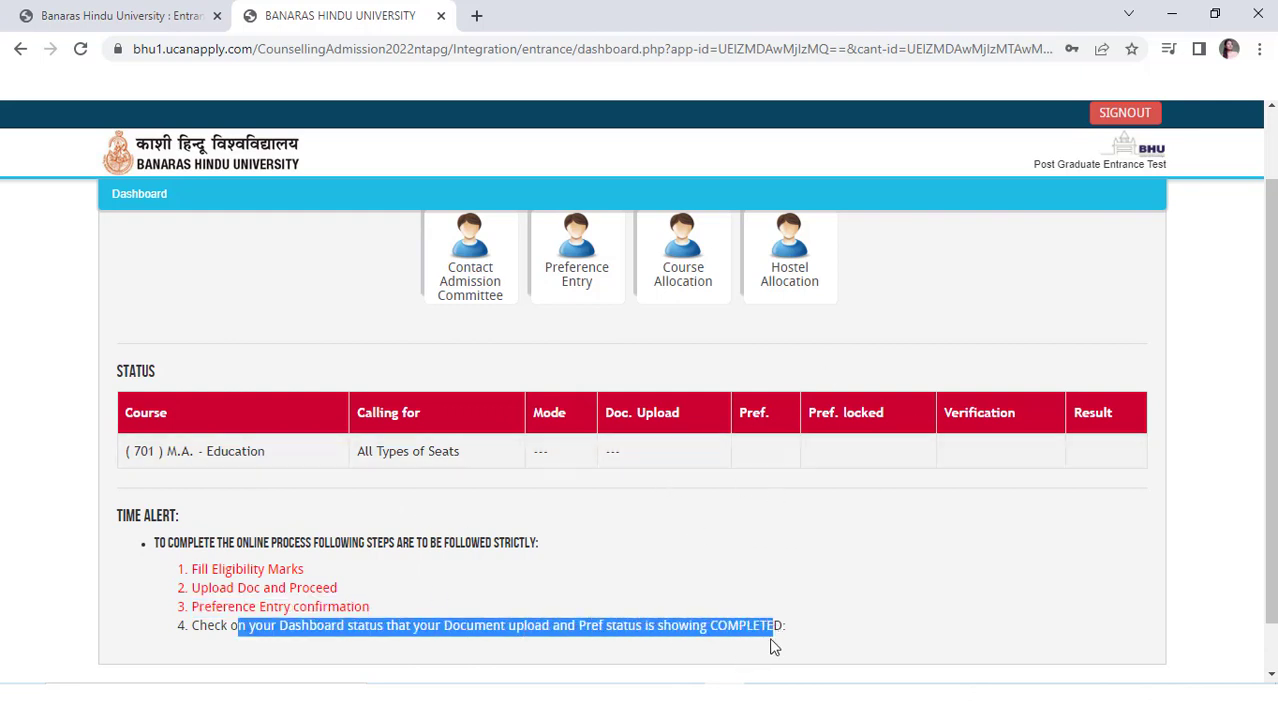
drag(785, 642, 590, 645)
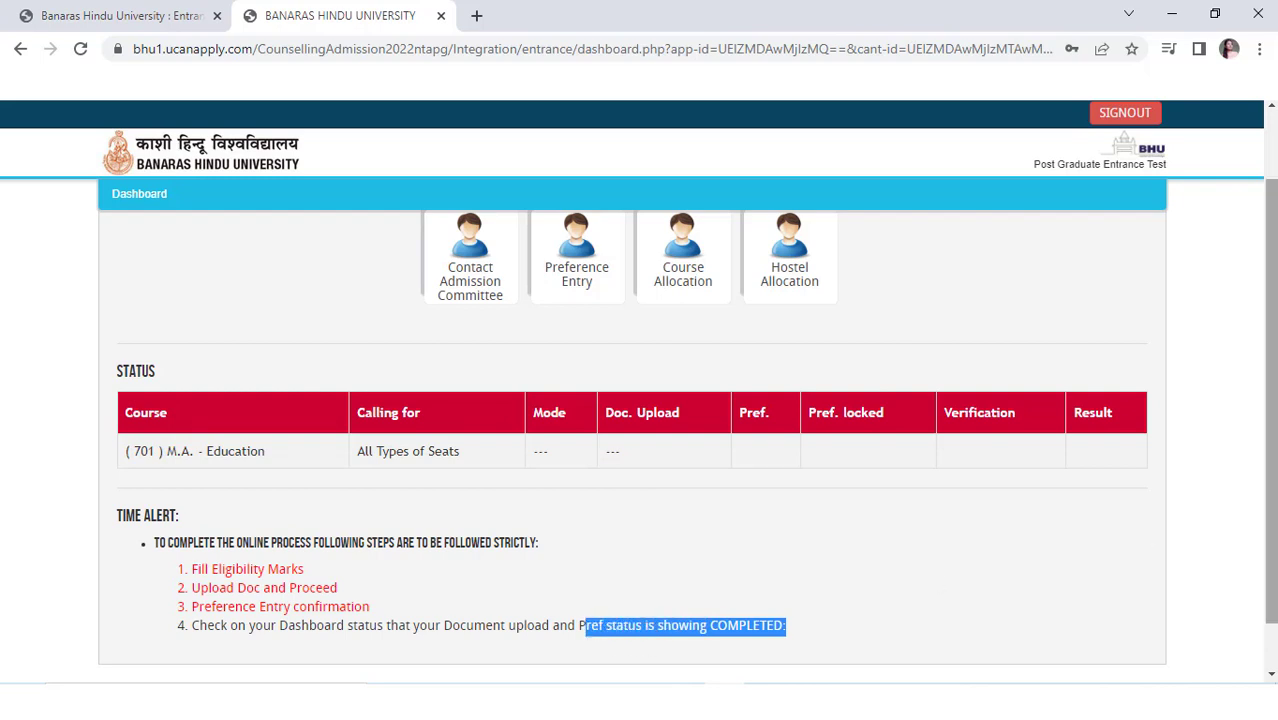
scroll(1252, 488, up, 1)
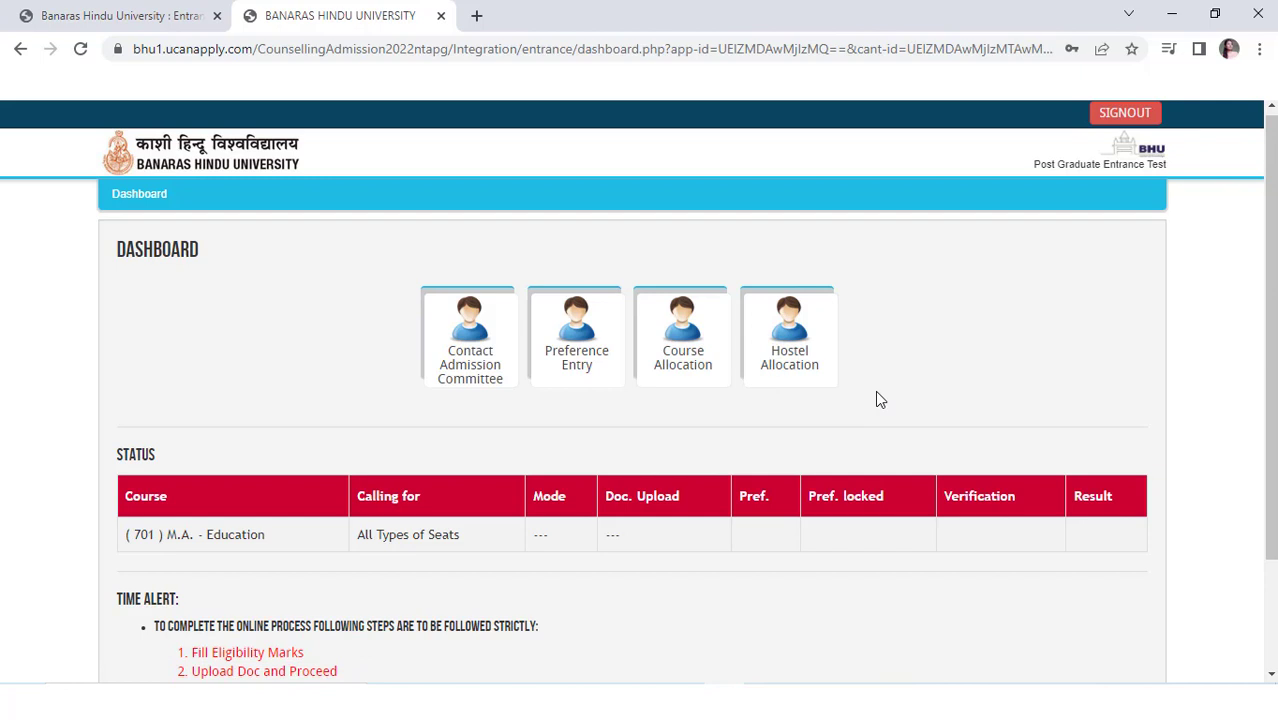
Step: Open Hostel Allocation and review the hostel name, hostel fee and payment deadline columns
click(775, 345)
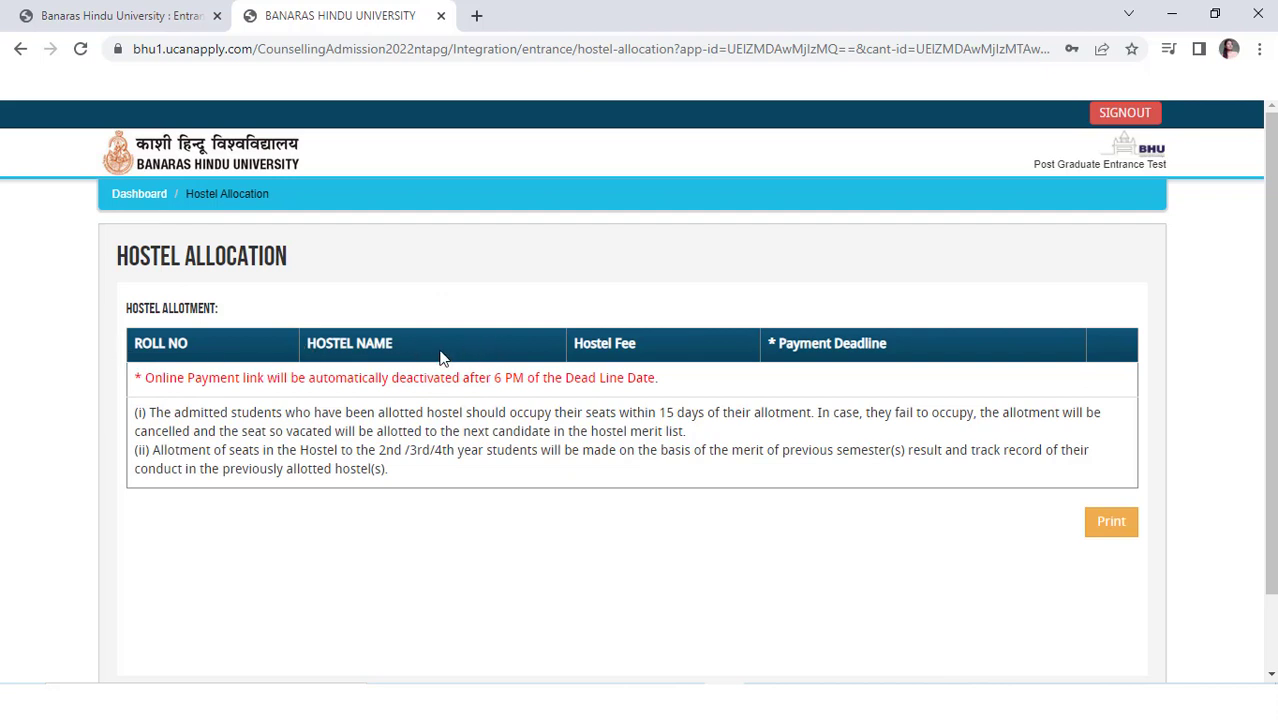
drag(440, 350, 301, 346)
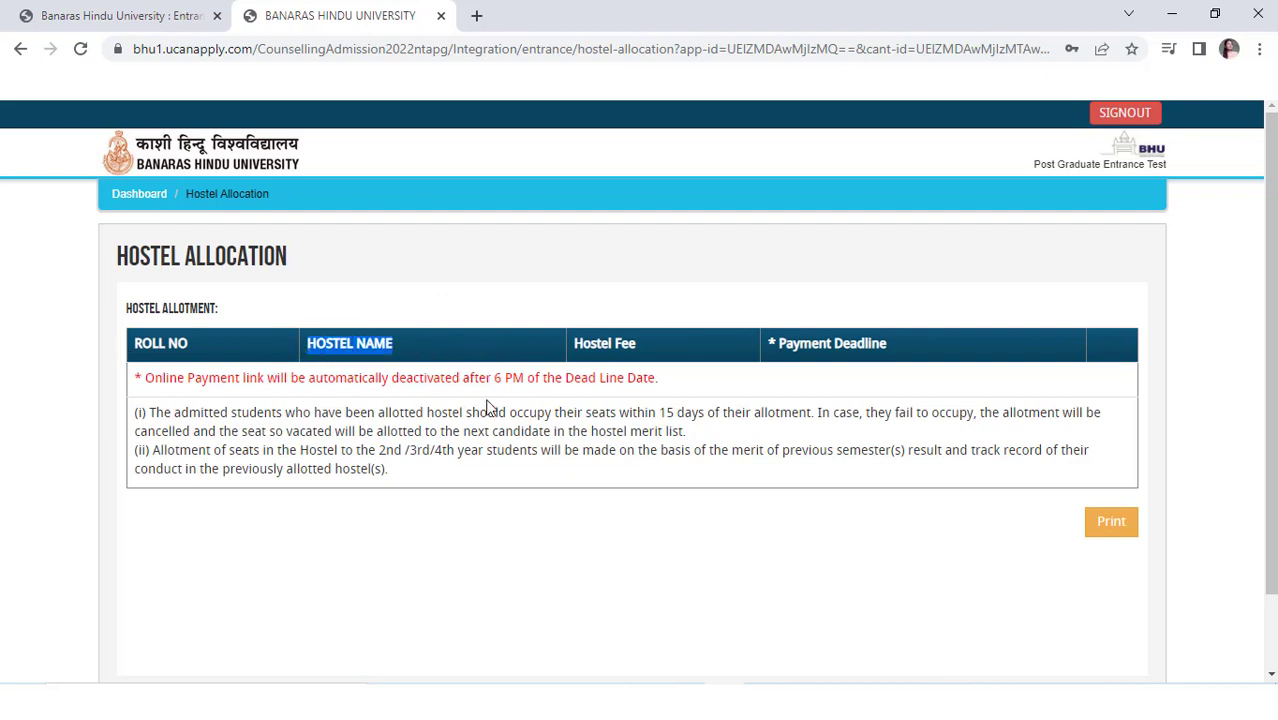
drag(683, 354, 557, 354)
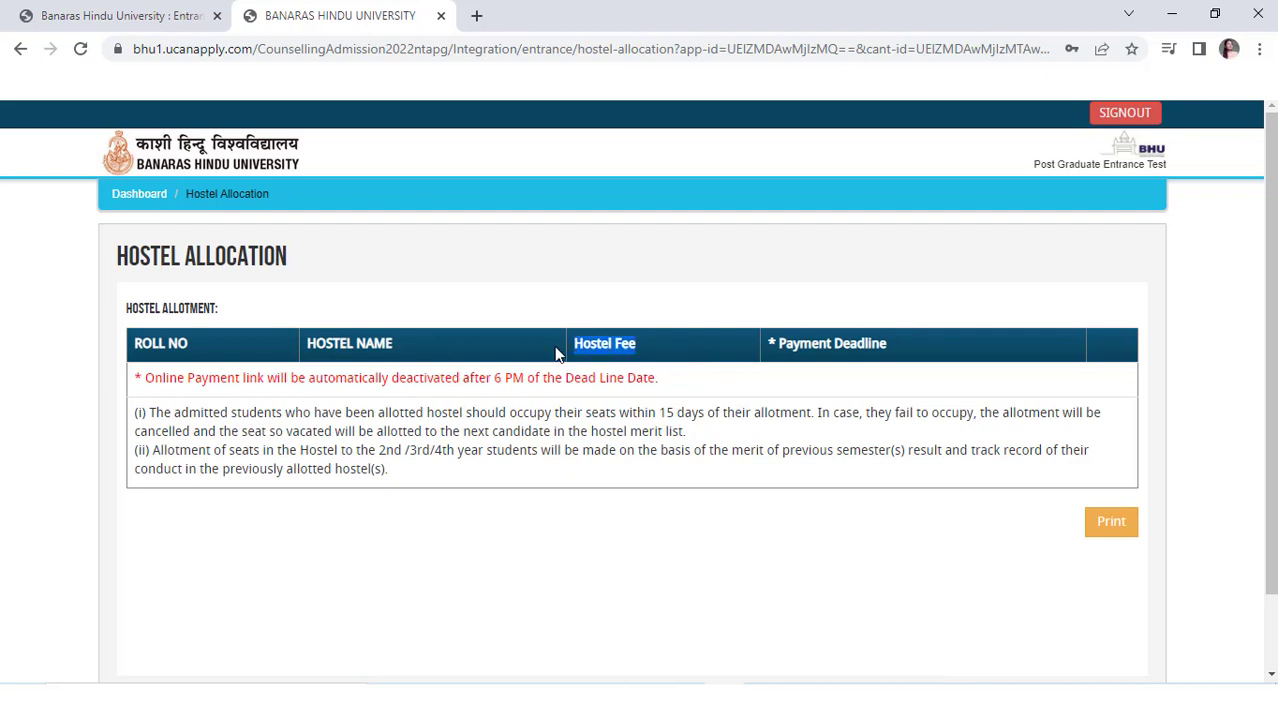
drag(901, 352, 763, 339)
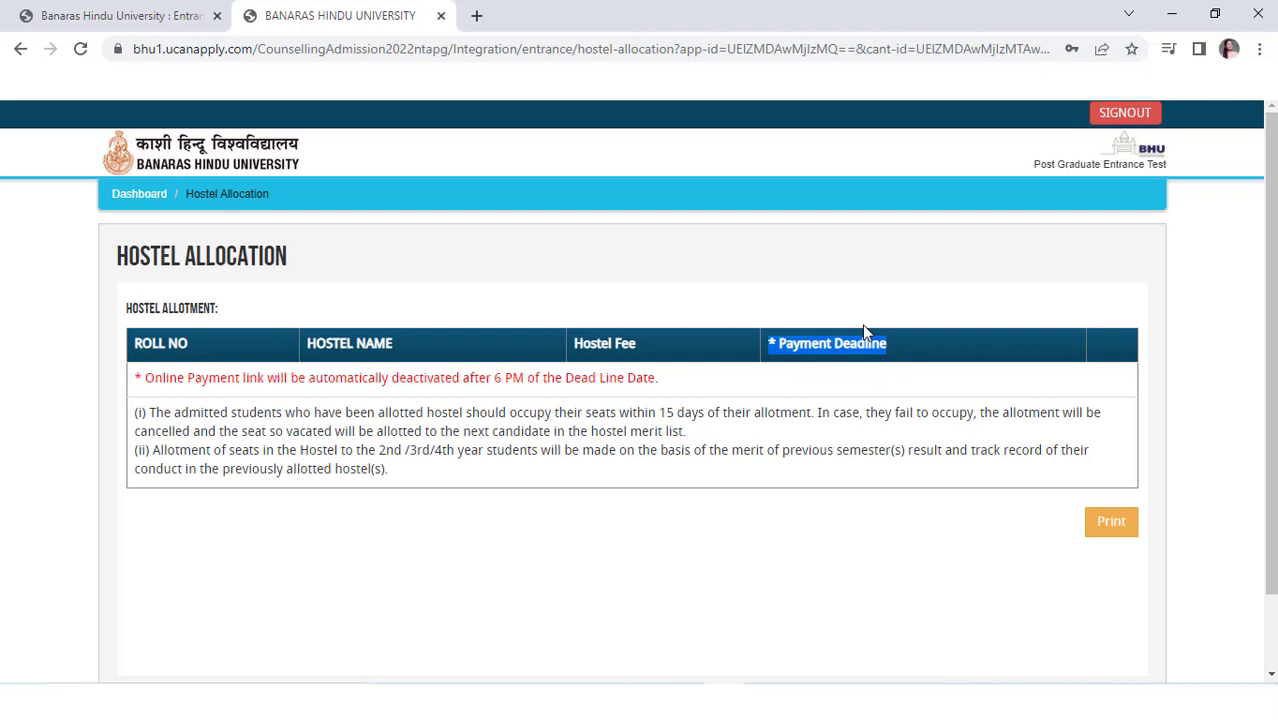
click(896, 358)
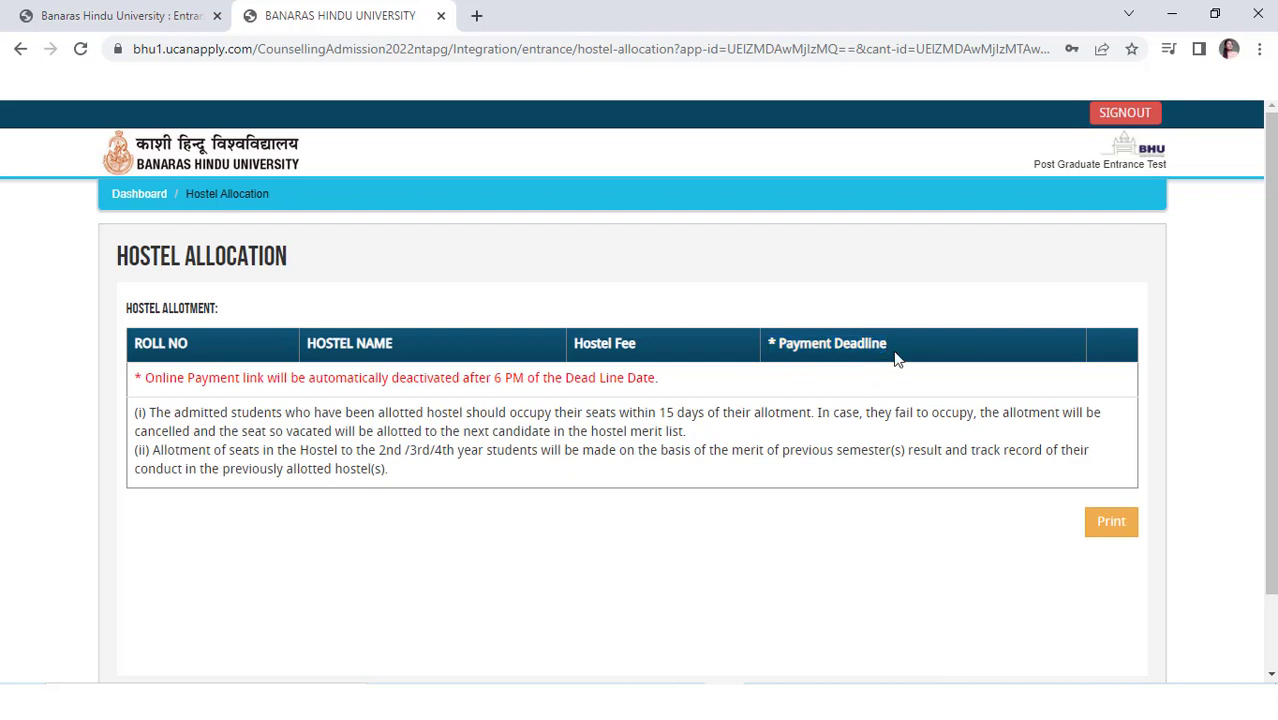
Step: Return to the dashboard, open Course Allocation and review the payment deadline column of the regular fee seat allotment
click(144, 198)
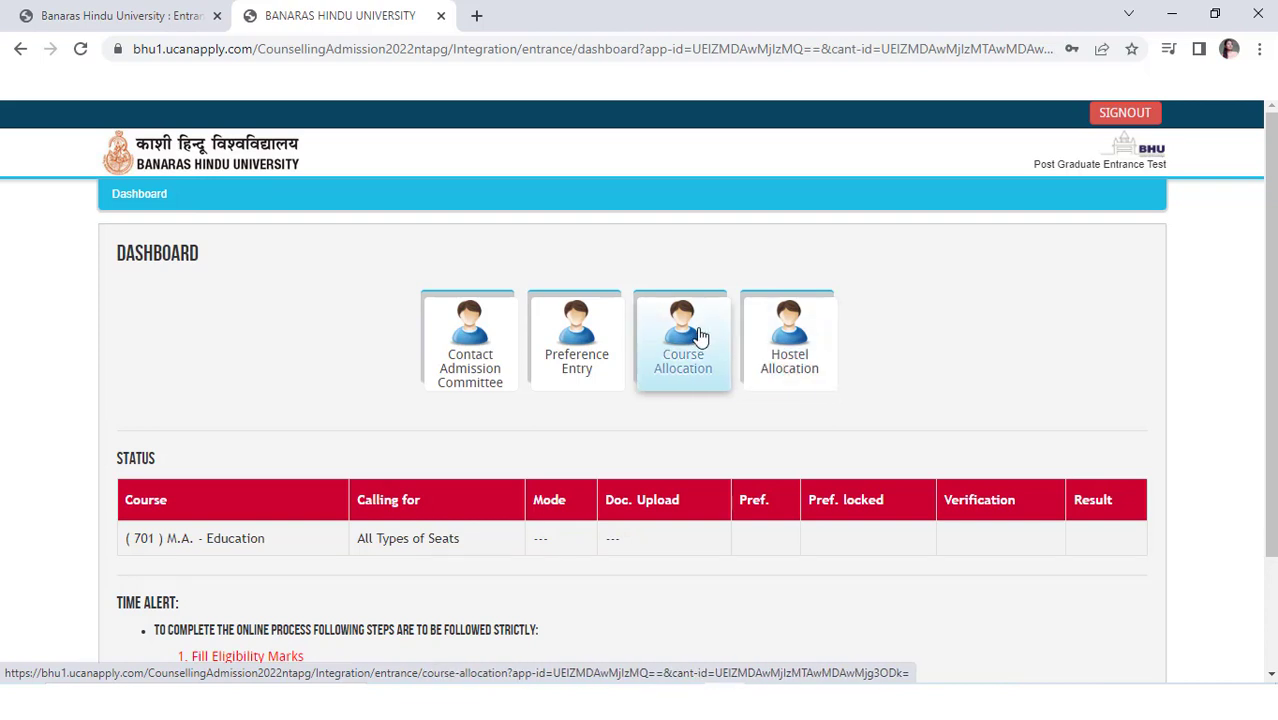
click(700, 337)
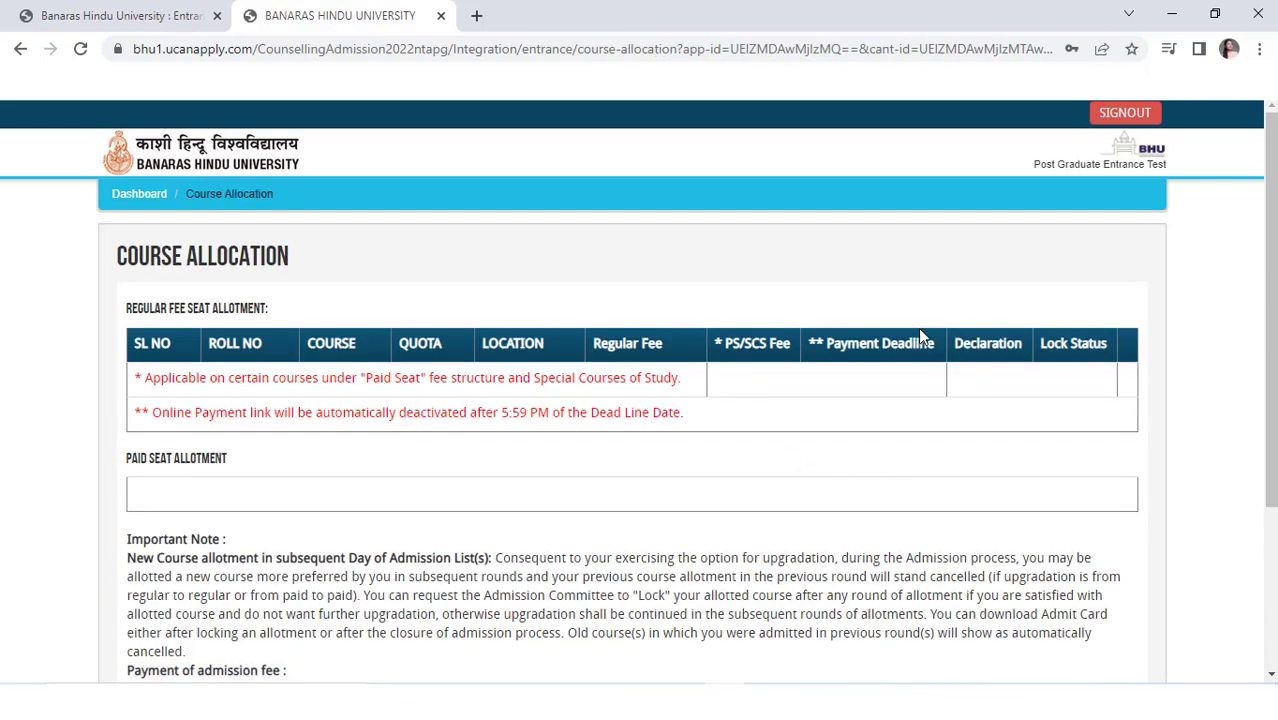
drag(934, 340, 805, 364)
drag(919, 345, 812, 343)
click(938, 341)
click(810, 352)
Step: Return to the dashboard, open Preference Entry and review the Eligible and Final Score columns
click(130, 197)
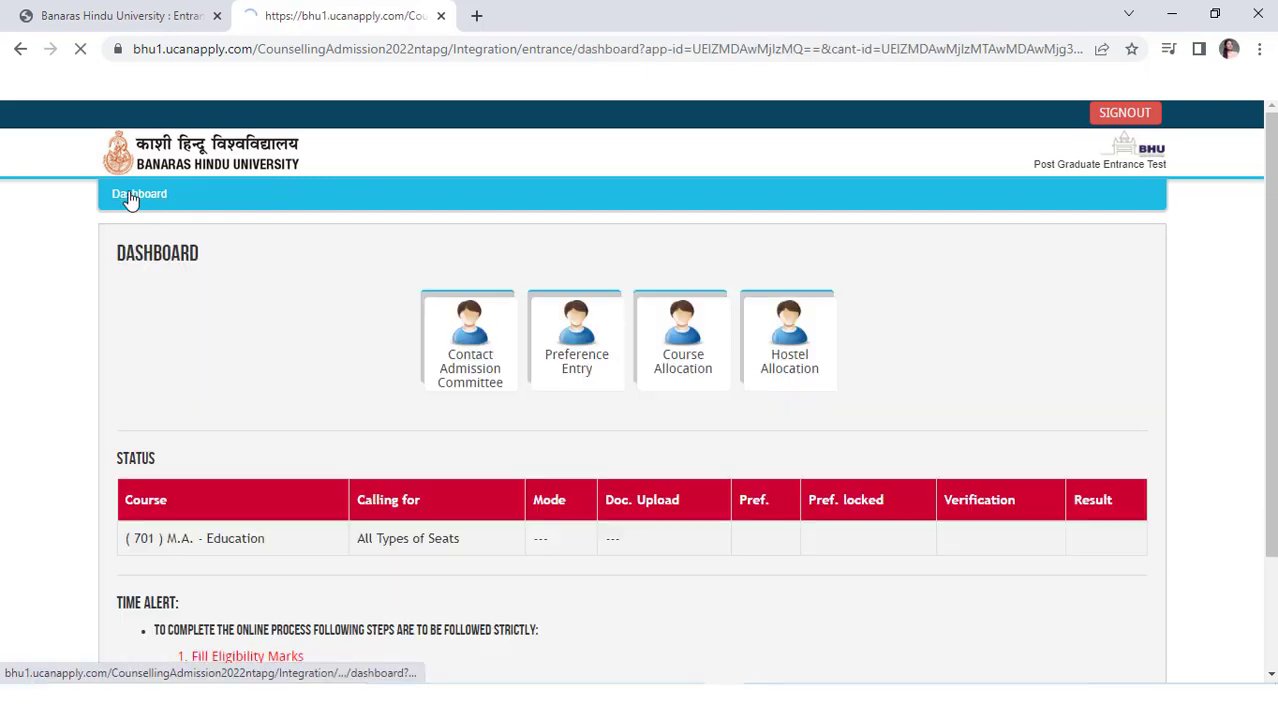
click(576, 340)
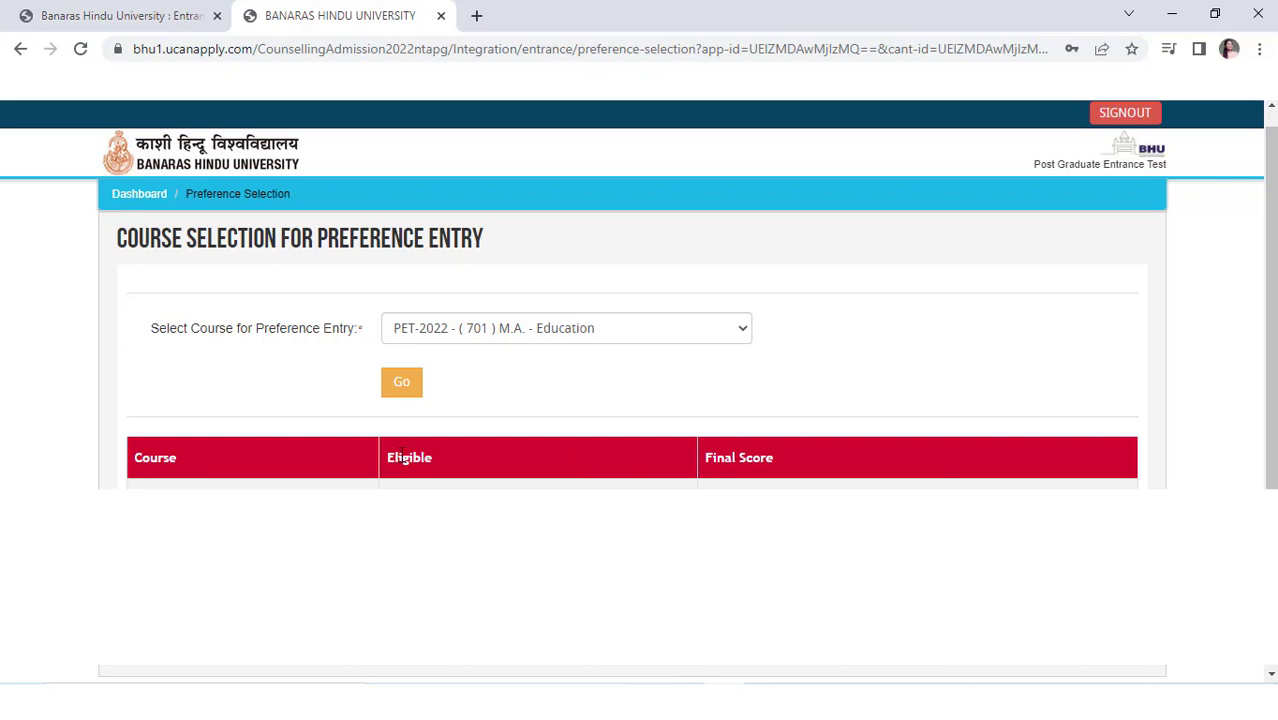
double_click(405, 457)
drag(785, 459, 692, 477)
Step: Select PET-2022 - ( 701 ) M.A. - Education as the preference entry course and proceed to the marks entry
click(622, 328)
click(622, 328)
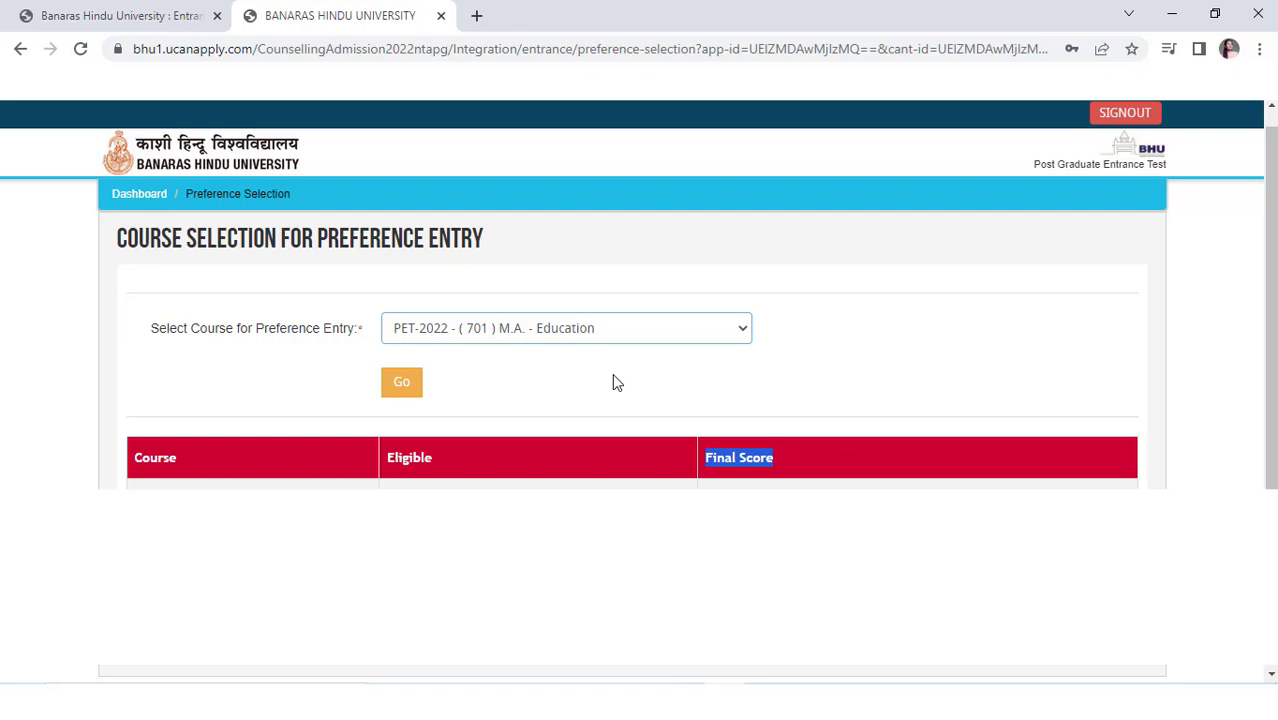
click(680, 339)
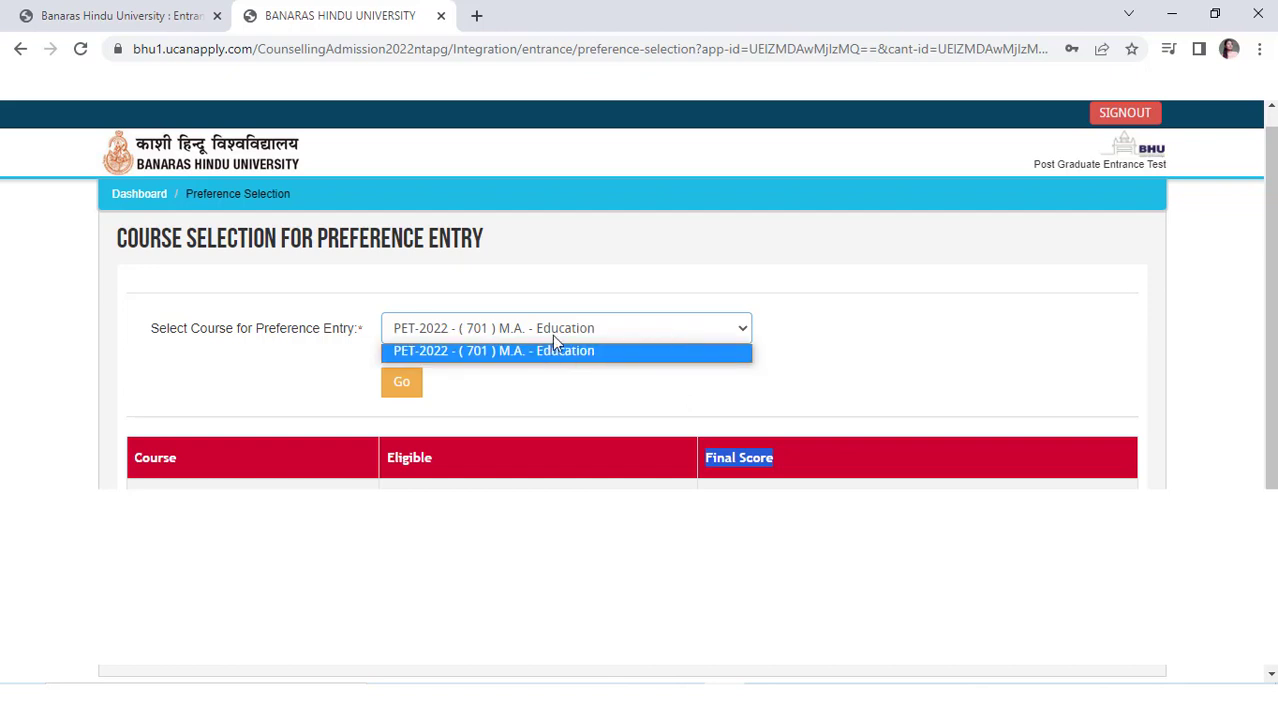
click(531, 352)
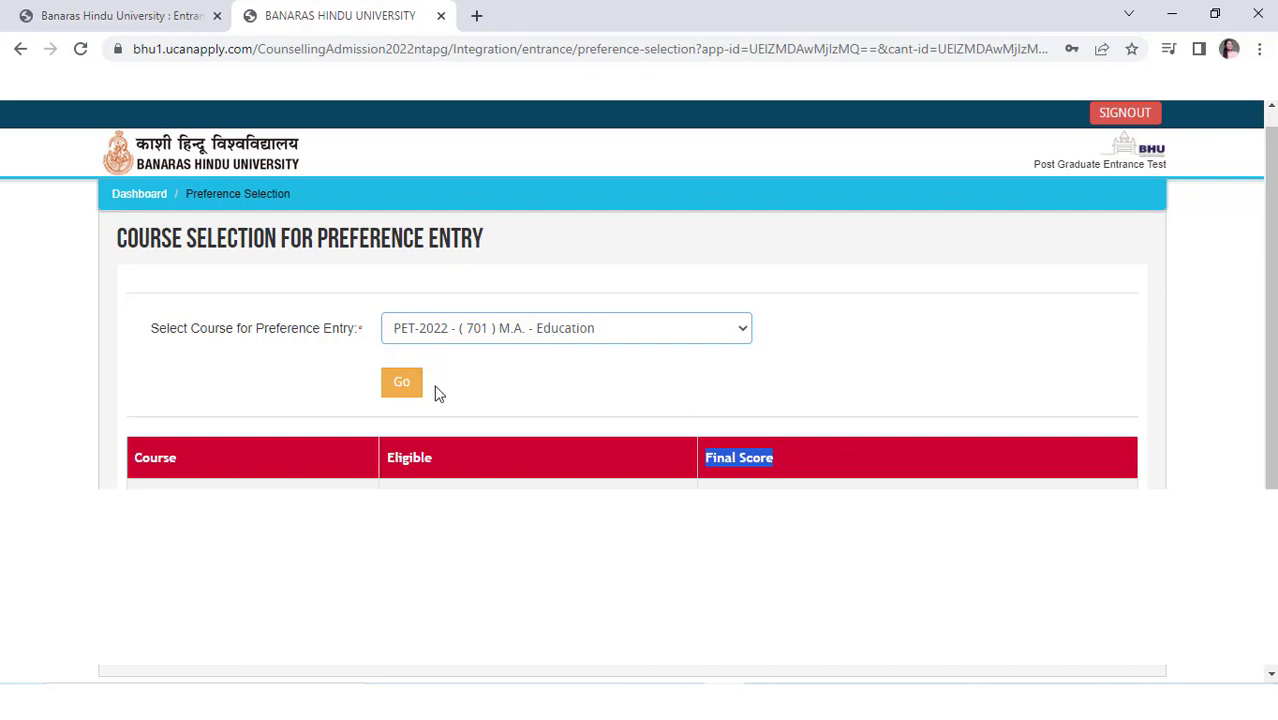
click(407, 388)
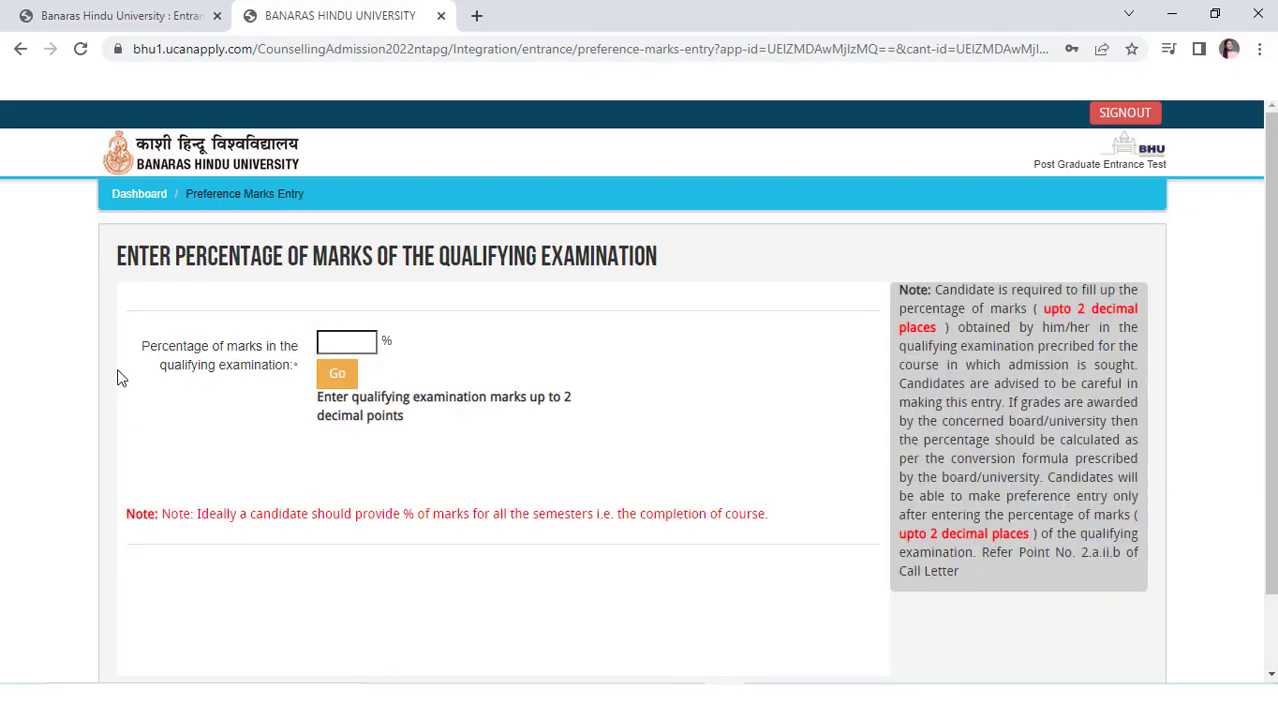
Step: Examine the qualifying examination percentage field and its instruction about decimal points
drag(296, 366, 155, 375)
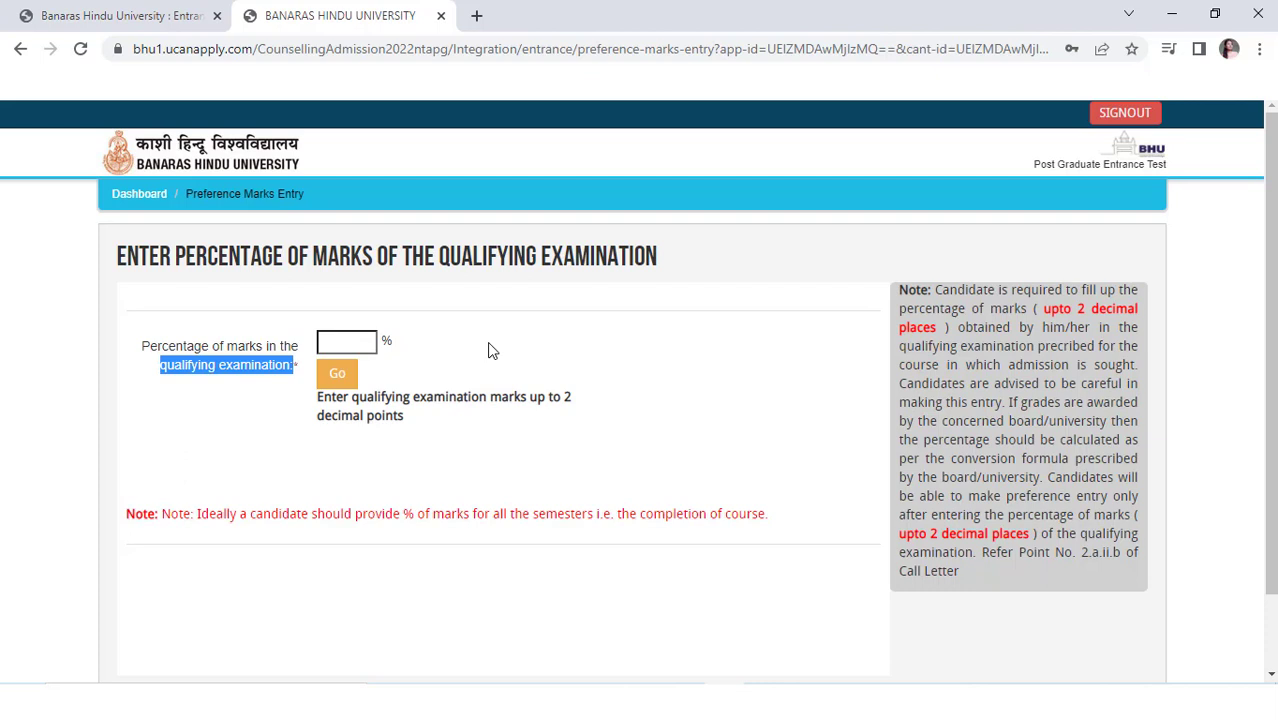
click(405, 358)
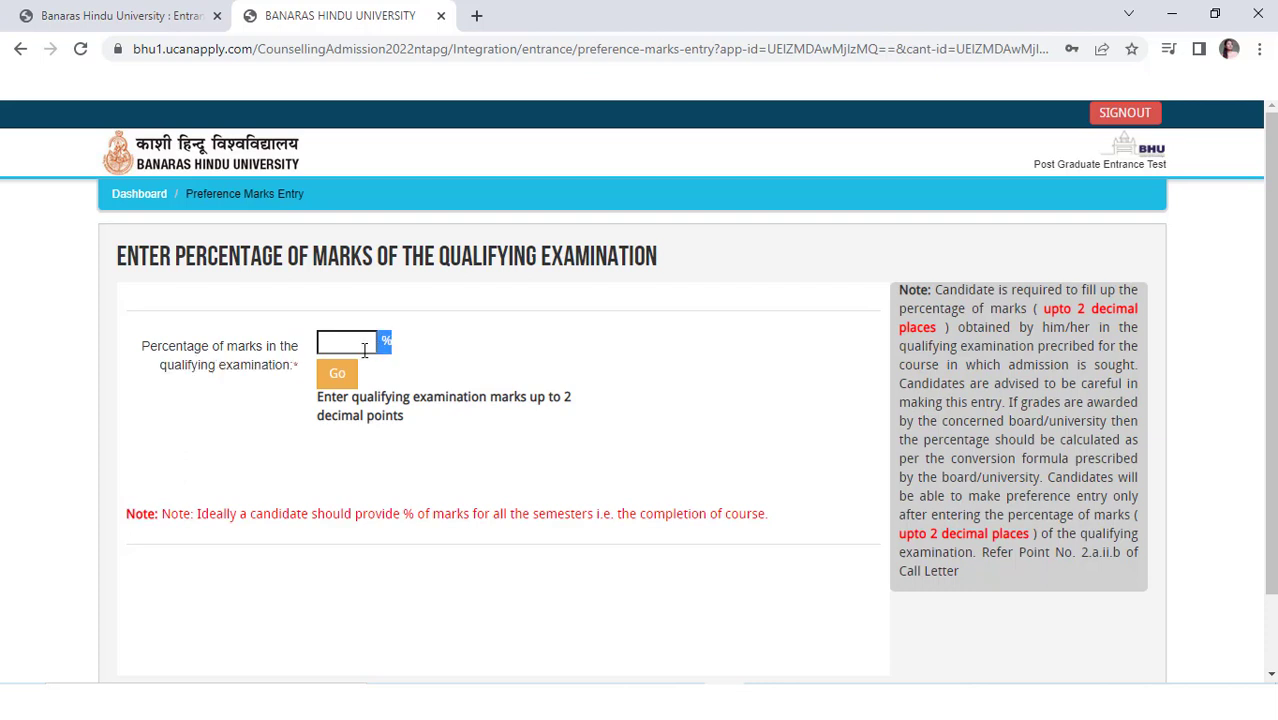
drag(294, 355, 164, 349)
click(373, 336)
drag(562, 397, 588, 425)
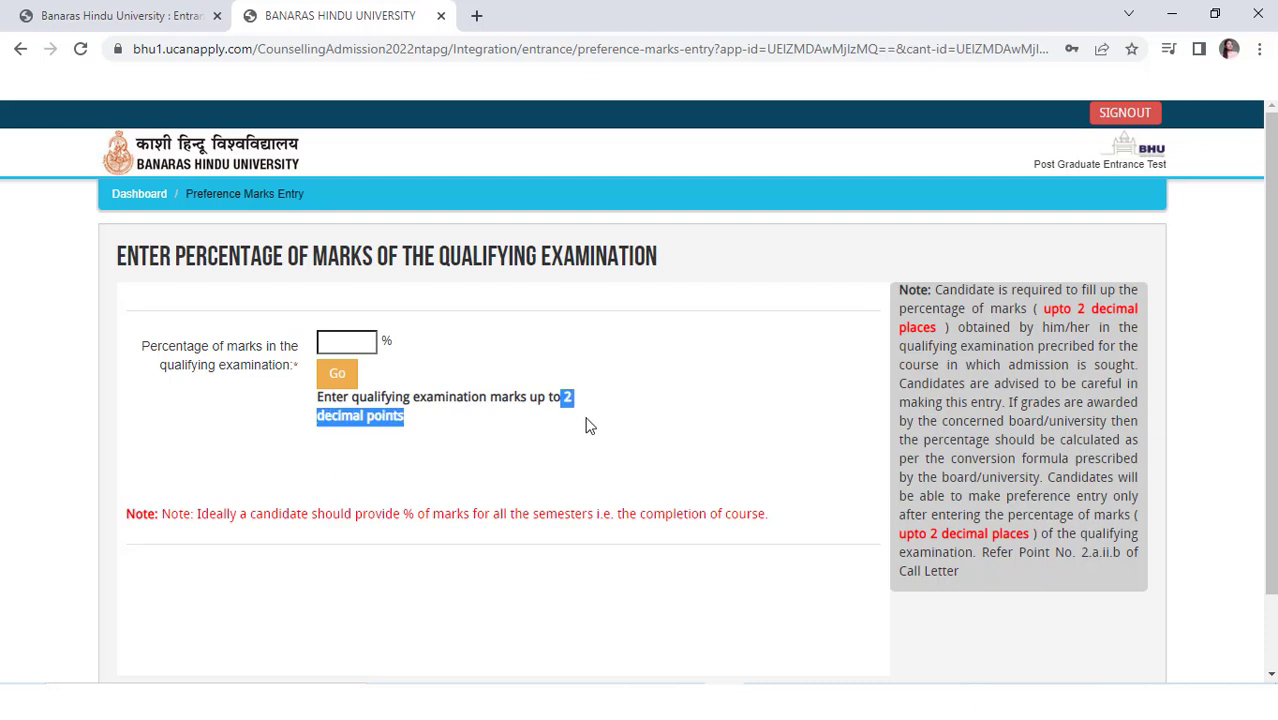
click(658, 433)
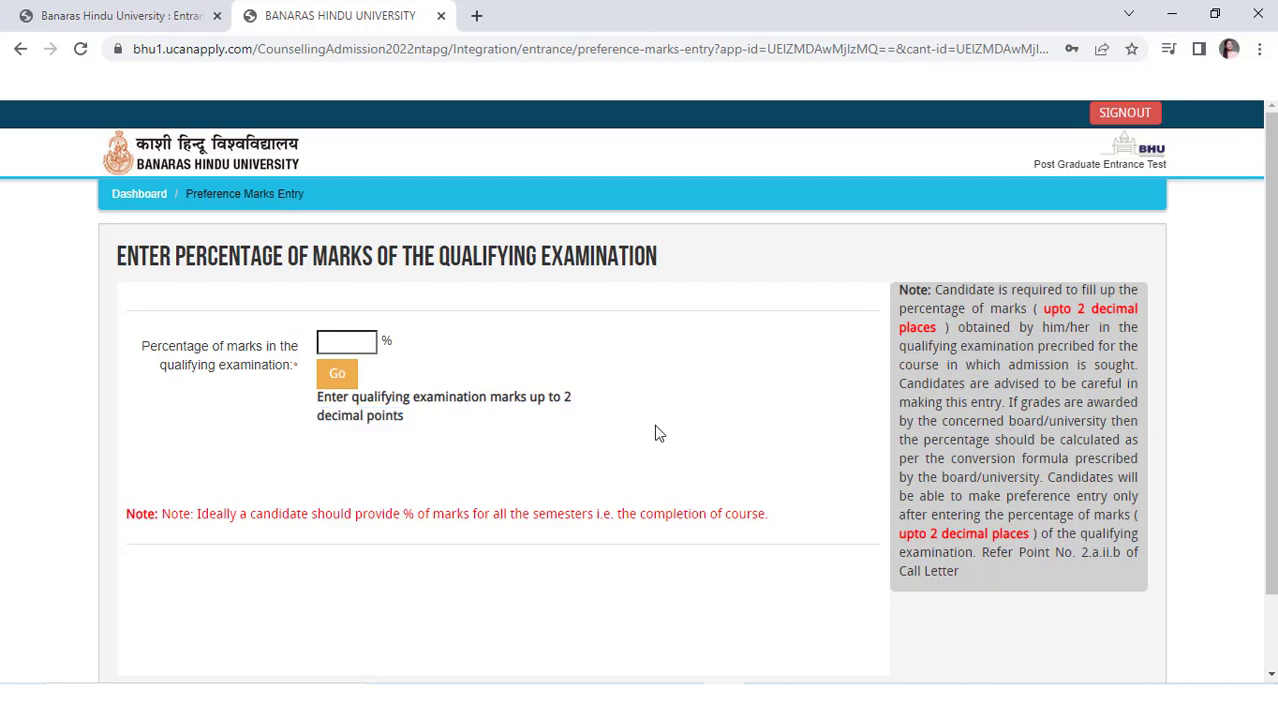